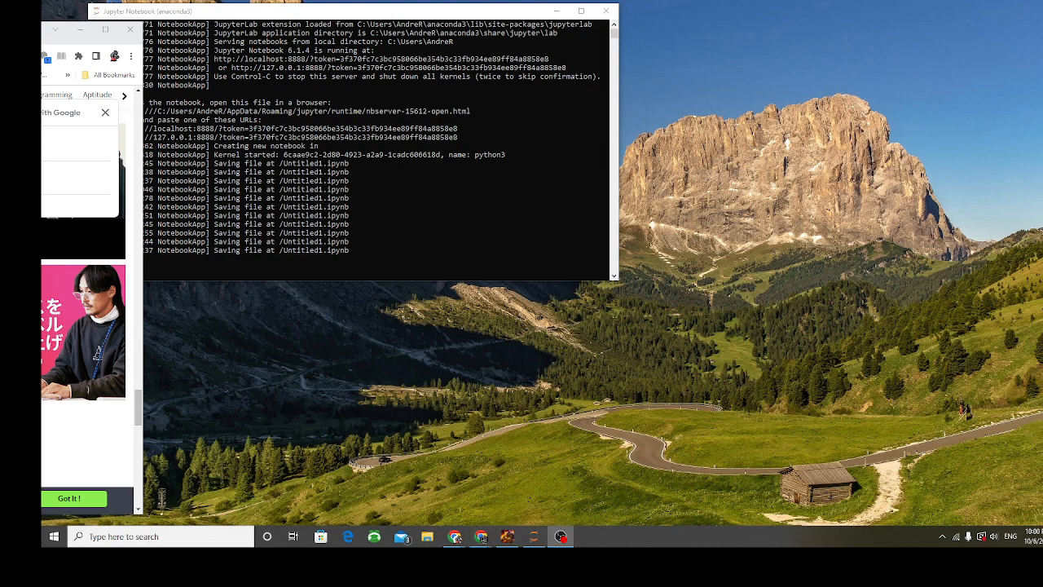
Step: Open a new Chrome window and search Google for "how to forward ports windows 10"
{"action": "left_click", "coordinate": [481, 536]}
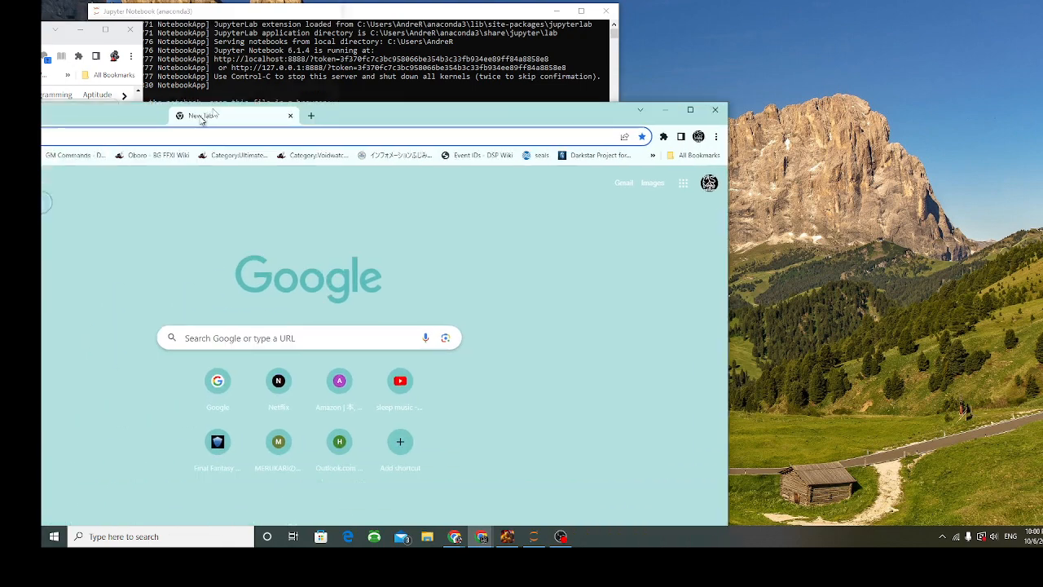
{"action": "left_click_drag", "start_coordinate": [202, 118], "coordinate": [41, 109]}
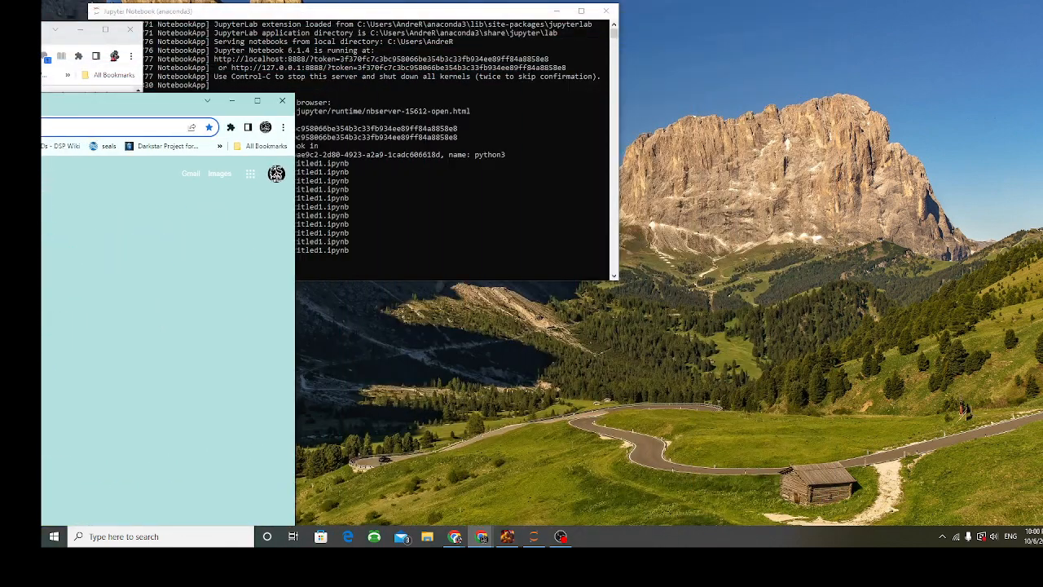
{"action": "left_click", "coordinate": [45, 127]}
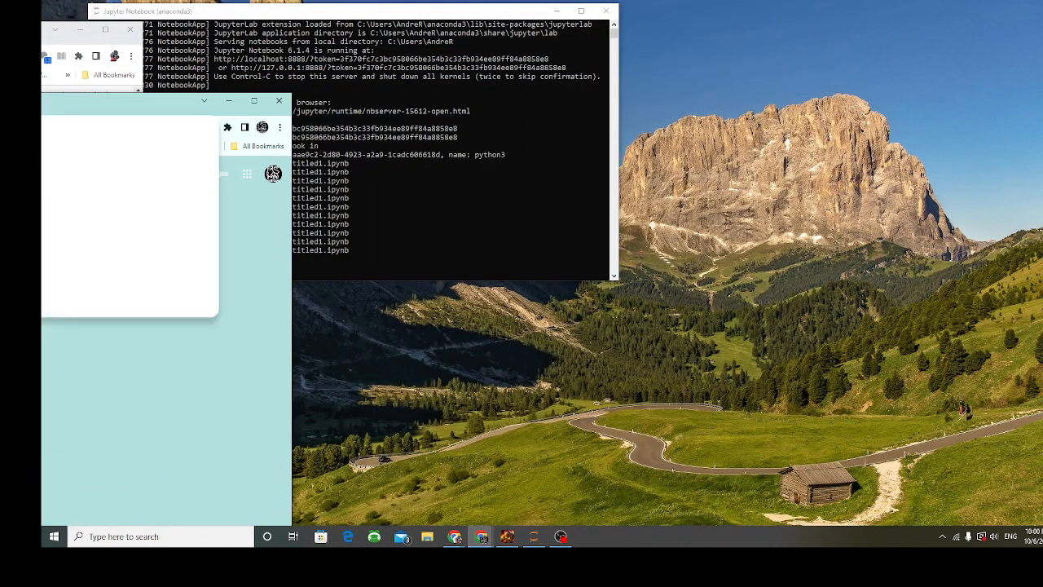
{"action": "type", "text": "for"}
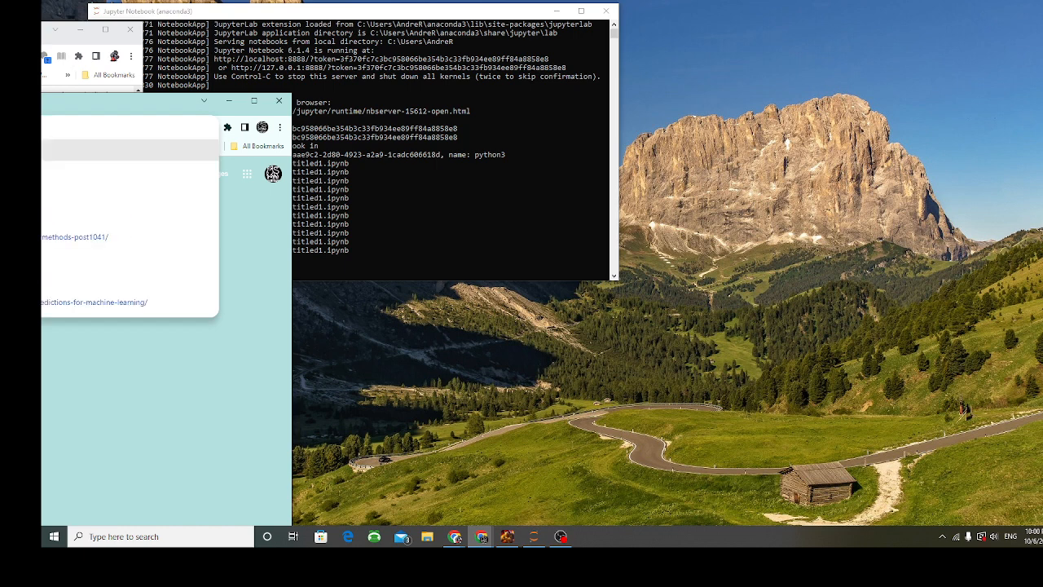
{"action": "type", "text": "e"}
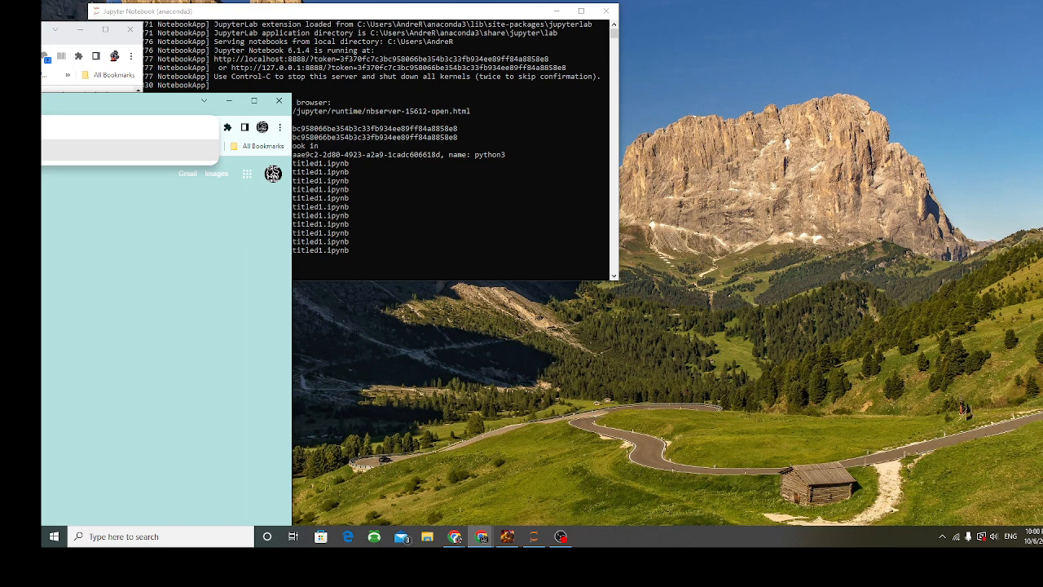
{"action": "key", "text": "Return"}
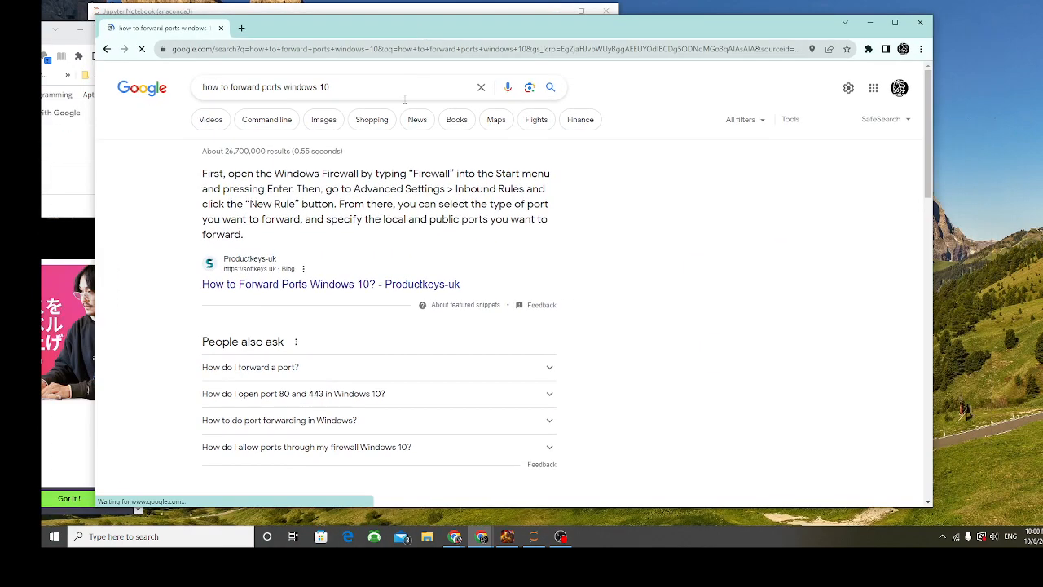
Step: Open the Productkeys-uk article on forwarding ports in Windows 10 and read its instructions on creating a firewall rule
{"action": "left_click", "coordinate": [296, 290]}
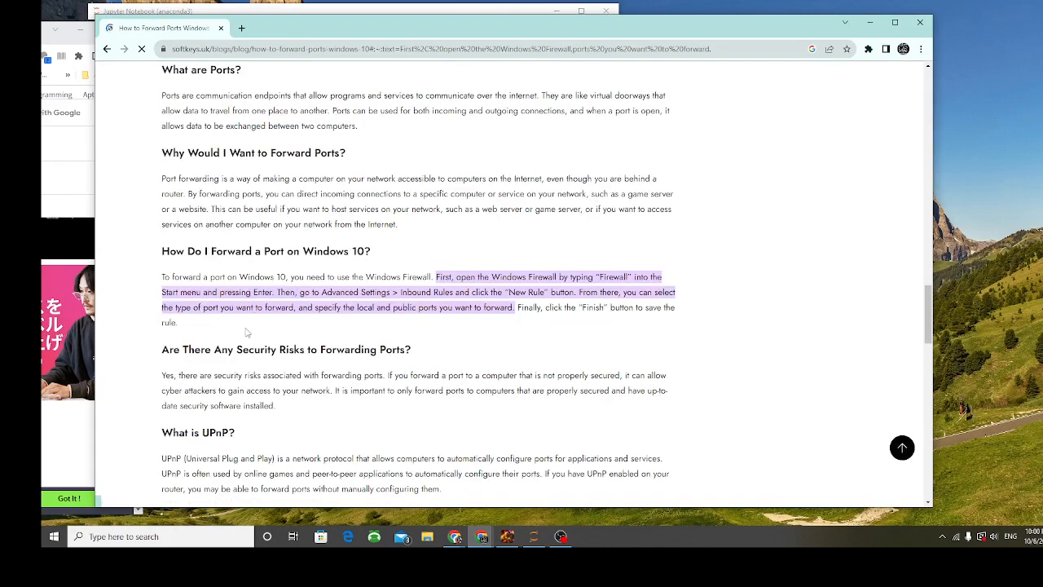
{"action": "scroll", "coordinate": [247, 332], "scroll_direction": "down", "scroll_amount": 10}
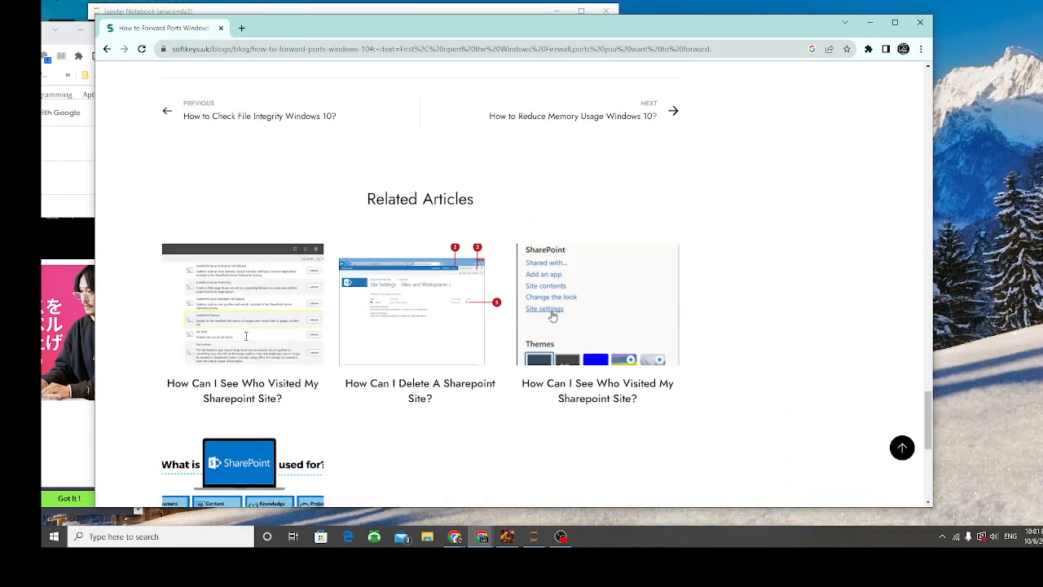
{"action": "scroll", "coordinate": [246, 335], "scroll_direction": "down", "scroll_amount": 5}
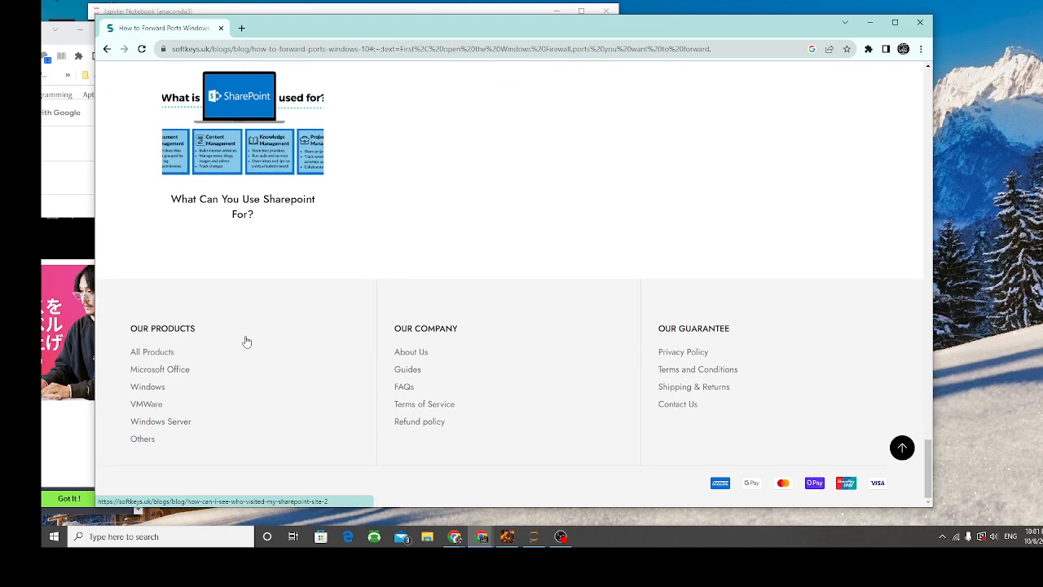
{"action": "scroll", "coordinate": [247, 342], "scroll_direction": "up", "scroll_amount": 10}
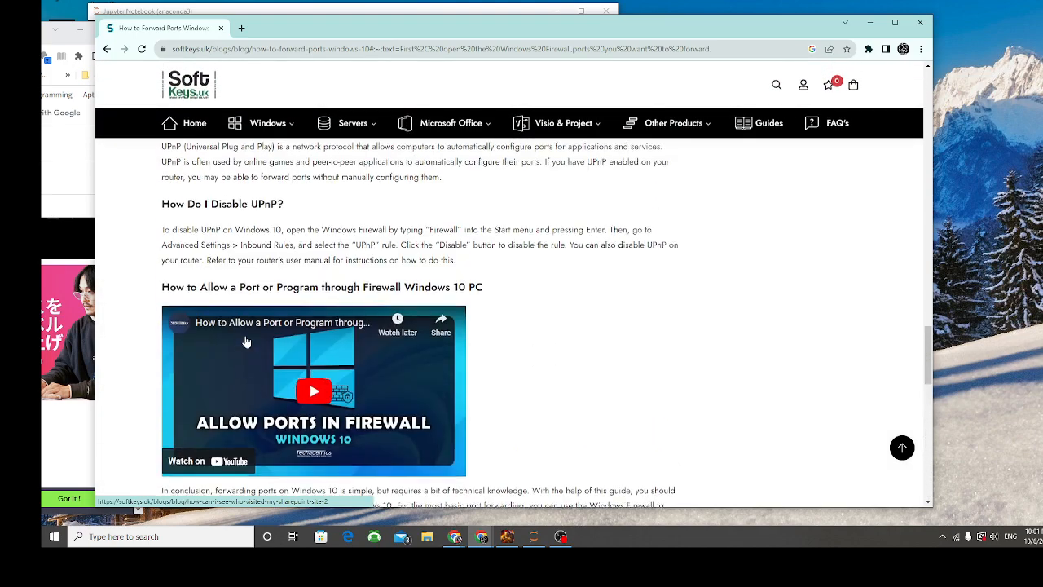
{"action": "scroll", "coordinate": [247, 342], "scroll_direction": "up", "scroll_amount": 3}
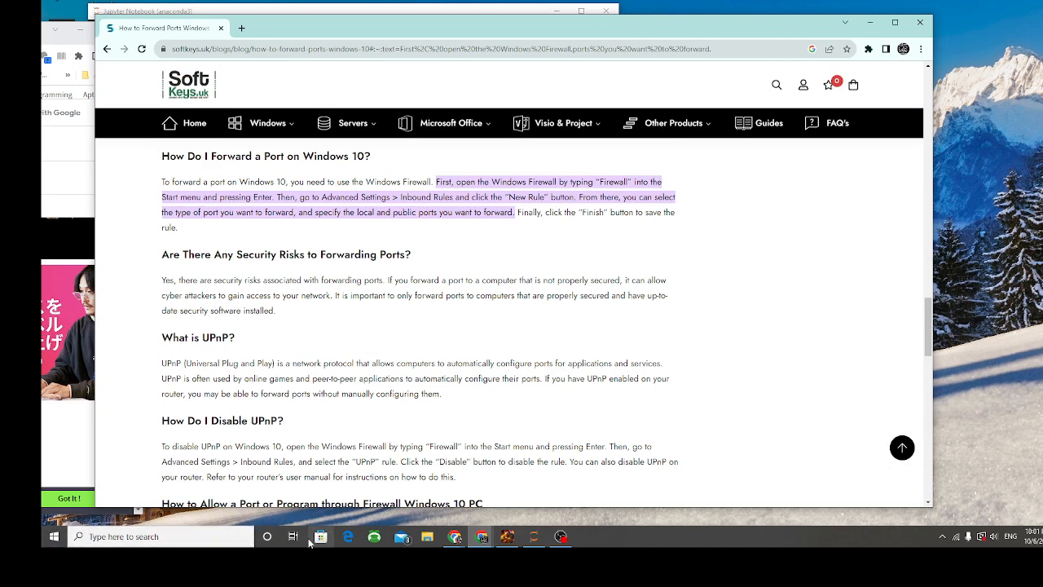
Step: Find Oracle VM VirtualBox by searching Windows for "virtual" and launch it
{"action": "left_click", "coordinate": [211, 537]}
{"action": "type", "text": "virt"}
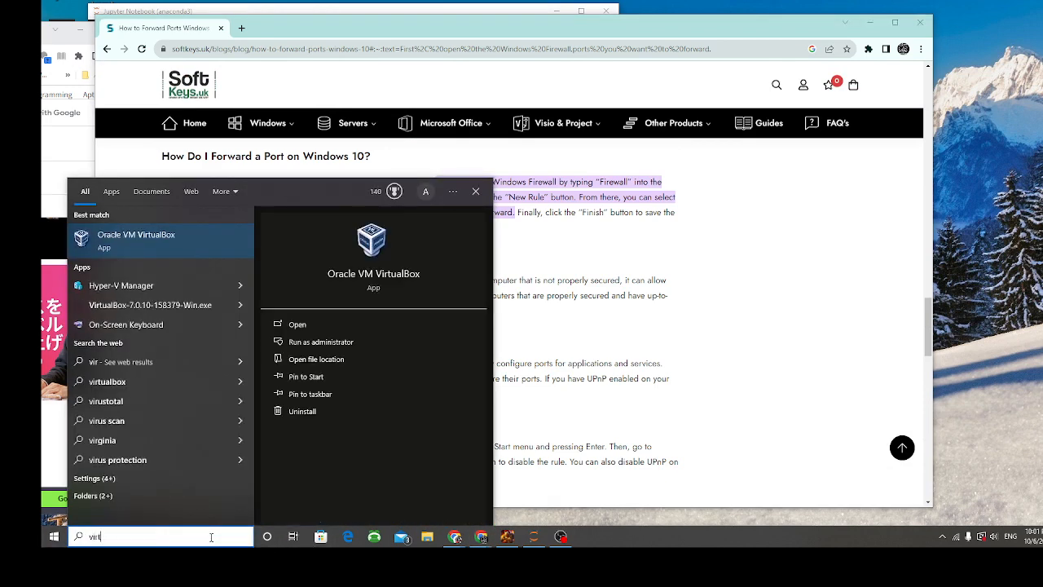
{"action": "type", "text": "ual"}
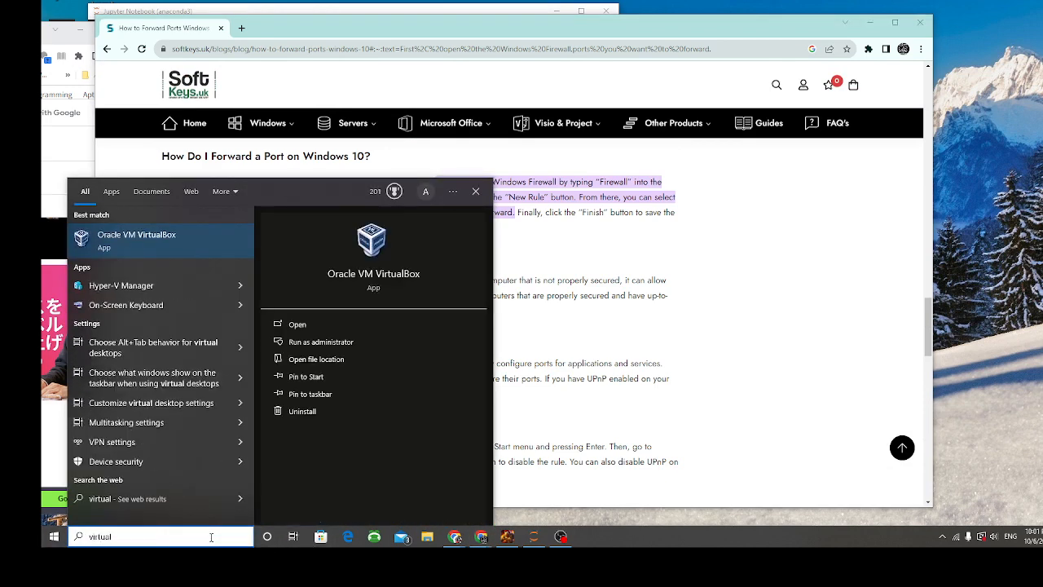
{"action": "key", "text": "Escape"}
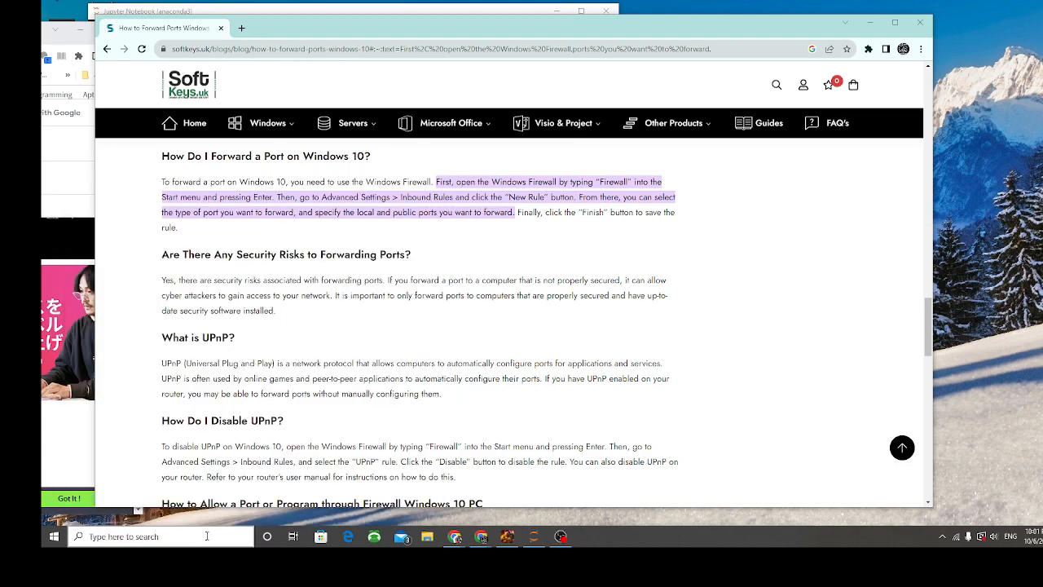
Step: Bring up the DSP Wiki page "Building the Server" and examine the TCP and UDP ports that need forwarding
{"action": "left_click", "coordinate": [481, 536]}
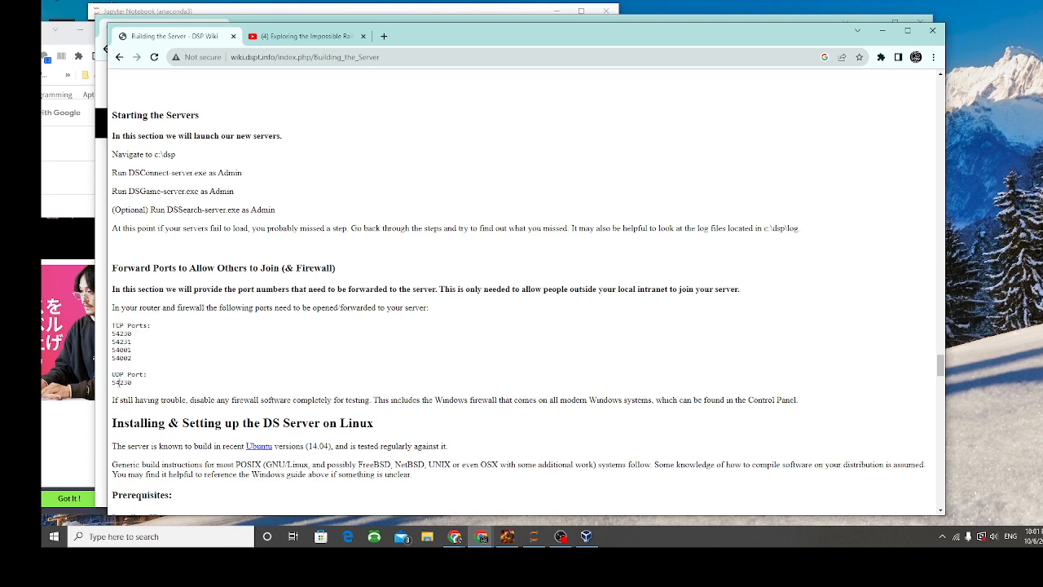
{"action": "left_click_drag", "start_coordinate": [136, 384], "coordinate": [103, 383]}
{"action": "left_click", "coordinate": [165, 367]}
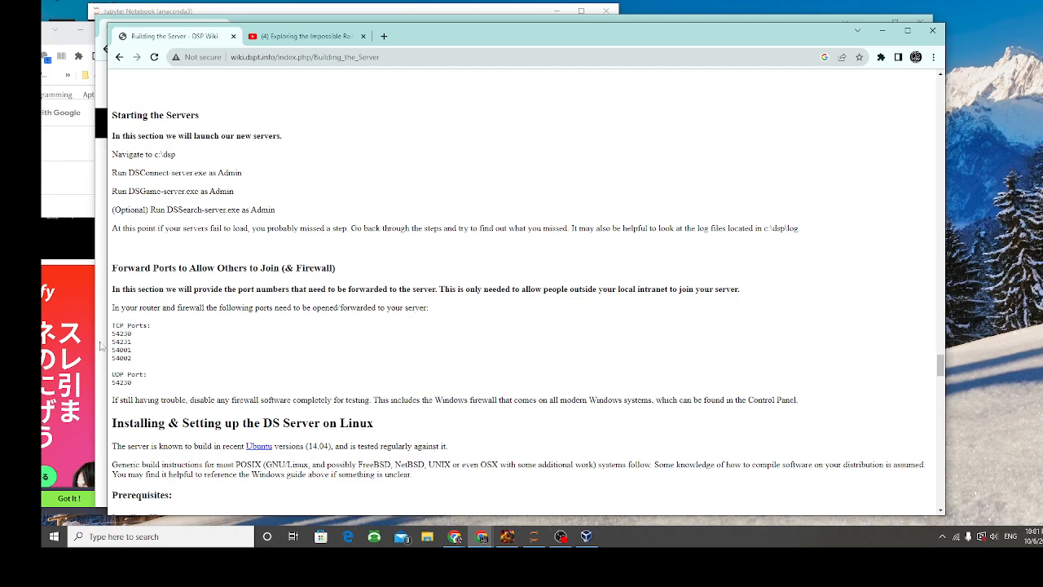
{"action": "scroll", "coordinate": [144, 398], "scroll_direction": "down", "scroll_amount": 2}
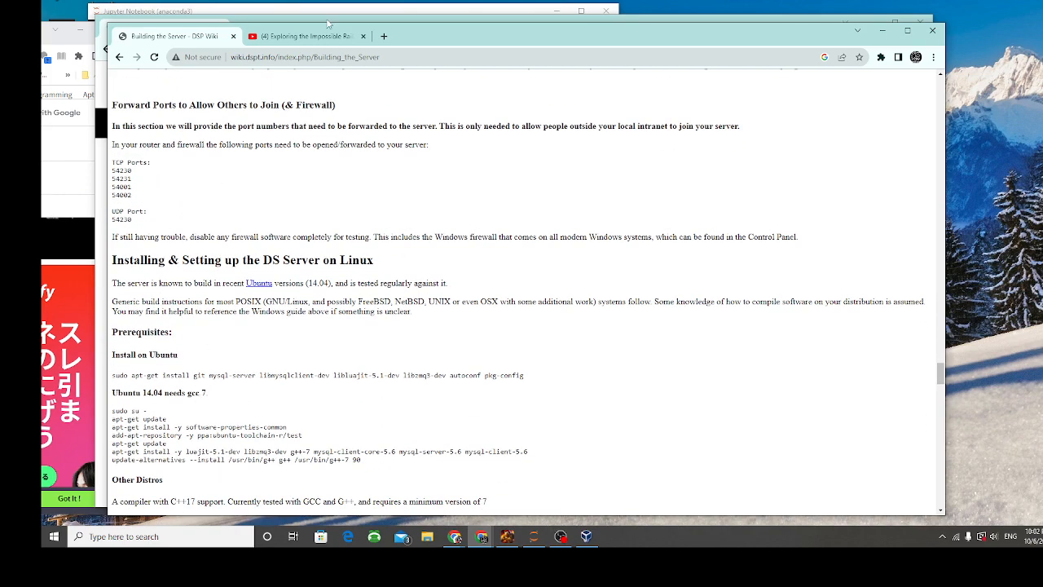
{"action": "left_click_drag", "start_coordinate": [411, 42], "coordinate": [399, 80]}
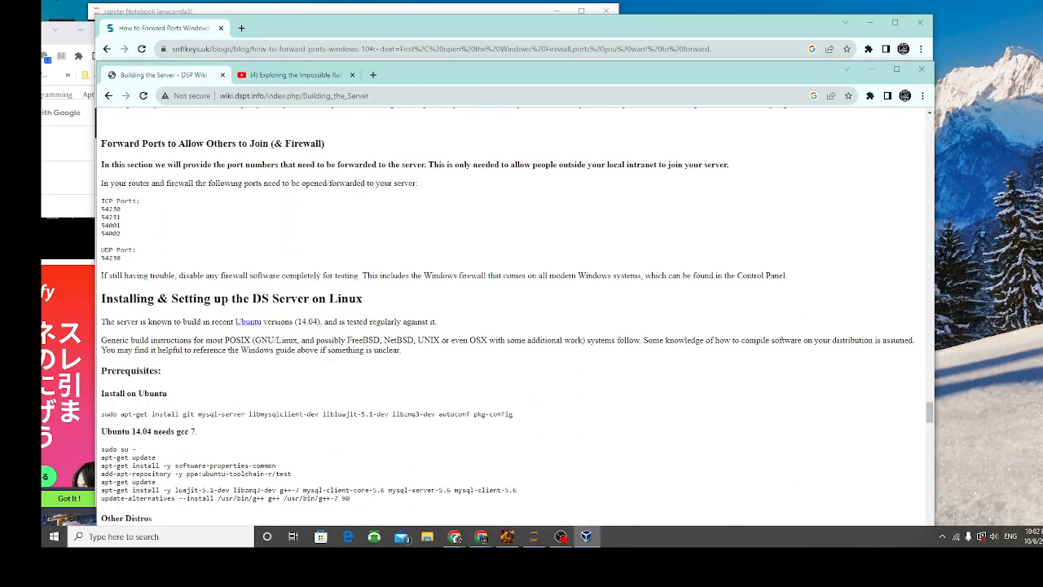
Step: Switch to Oracle VM VirtualBox Manager, start the Windows10 virtual machine and move the manager window out of the way
{"action": "left_click", "coordinate": [586, 536]}
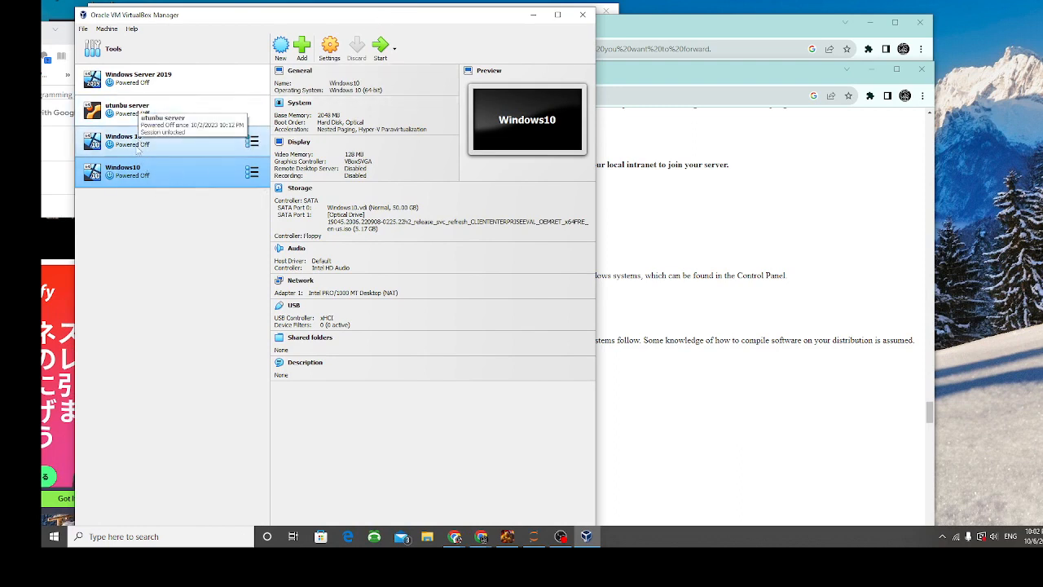
{"action": "double_click", "coordinate": [140, 170]}
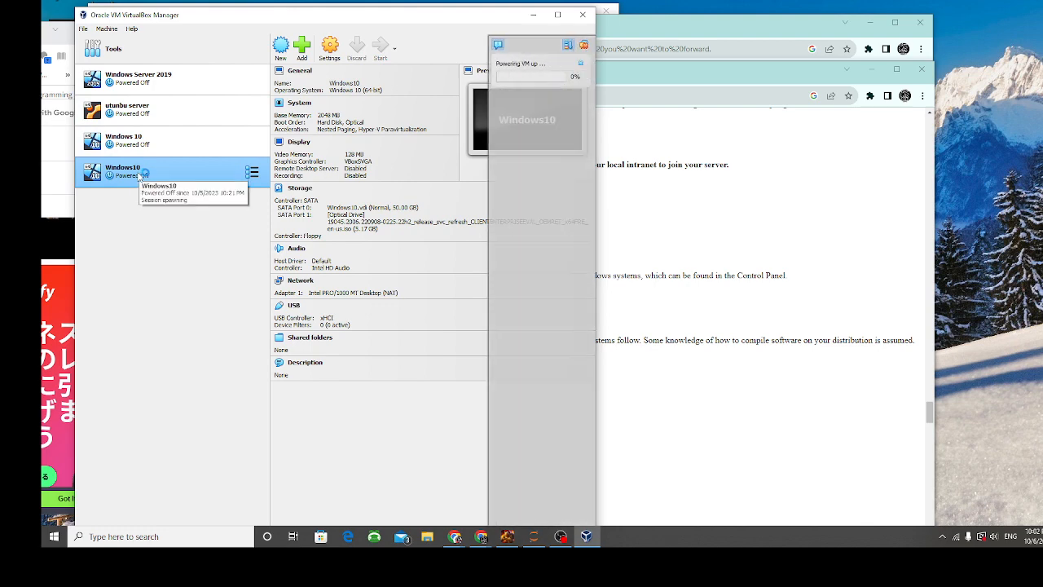
{"action": "left_click_drag", "start_coordinate": [453, 18], "coordinate": [0, 32]}
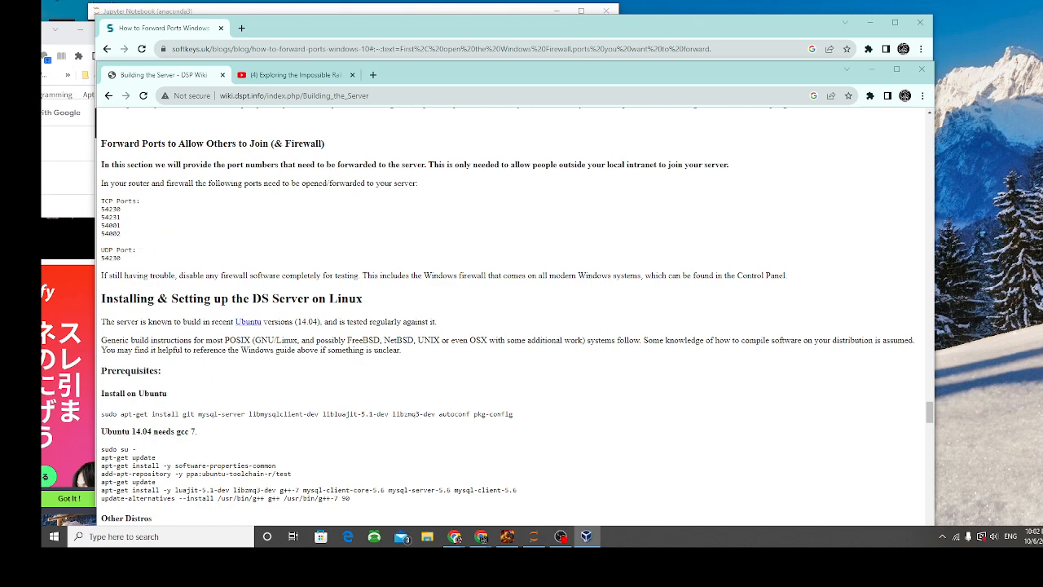
Step: Open File Explorer and open the server configuration file login_darkstar.conf in the text editor
{"action": "key", "text": "super+e"}
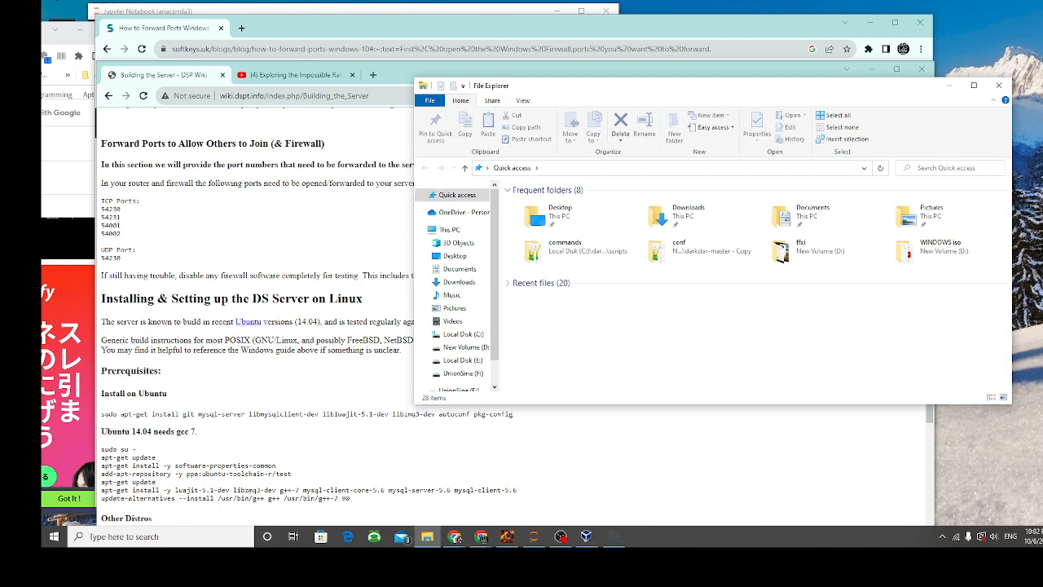
{"action": "left_click_drag", "start_coordinate": [678, 91], "coordinate": [41, 85]}
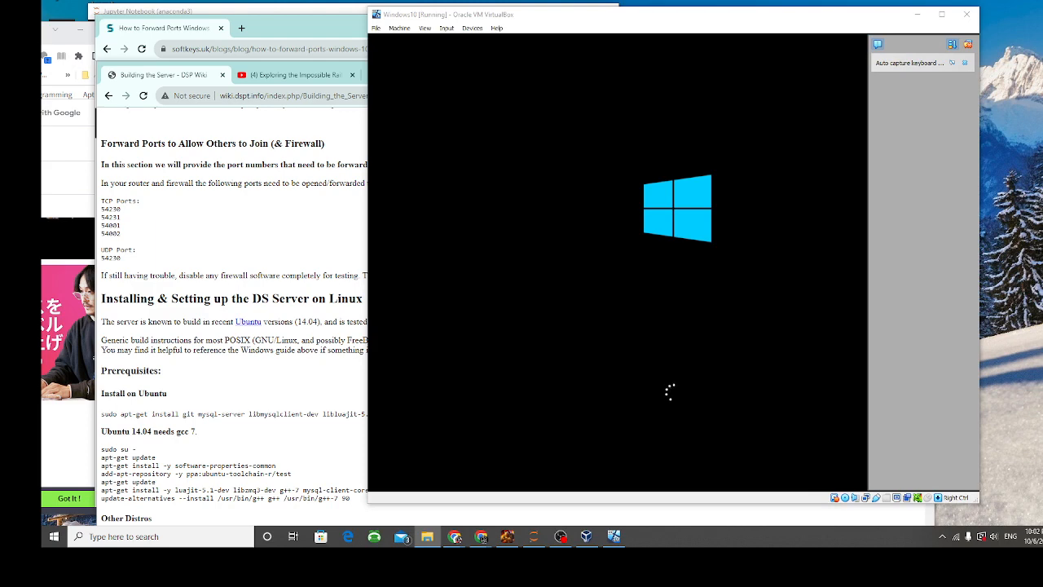
{"action": "left_click_drag", "start_coordinate": [40, 122], "coordinate": [366, 86]}
{"action": "double_click", "coordinate": [189, 201]}
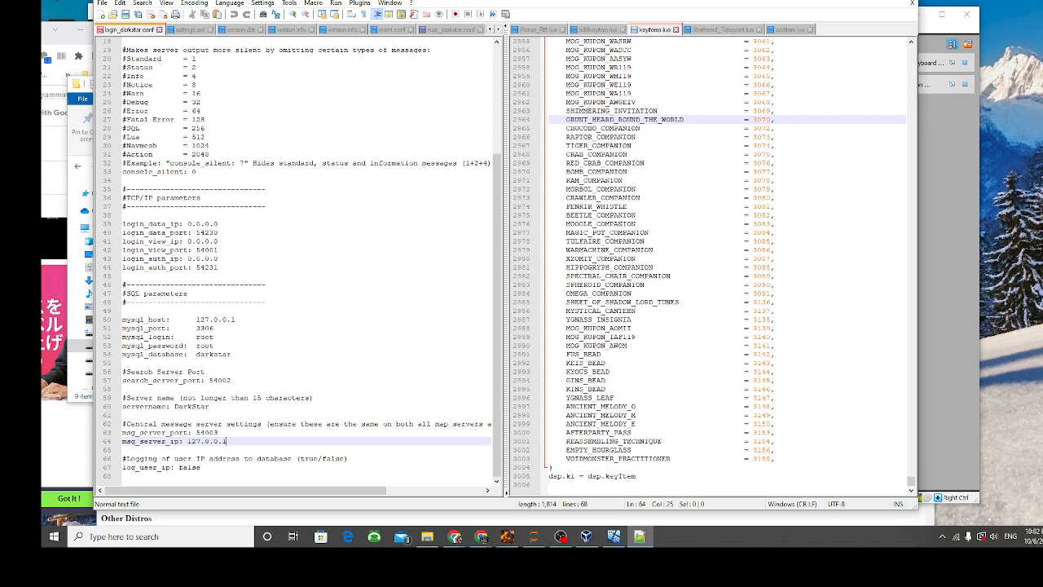
Step: Place the DSP Wiki window beside login_darkstar.conf and compare its port list with the login ports in the file
{"action": "left_click", "coordinate": [481, 536]}
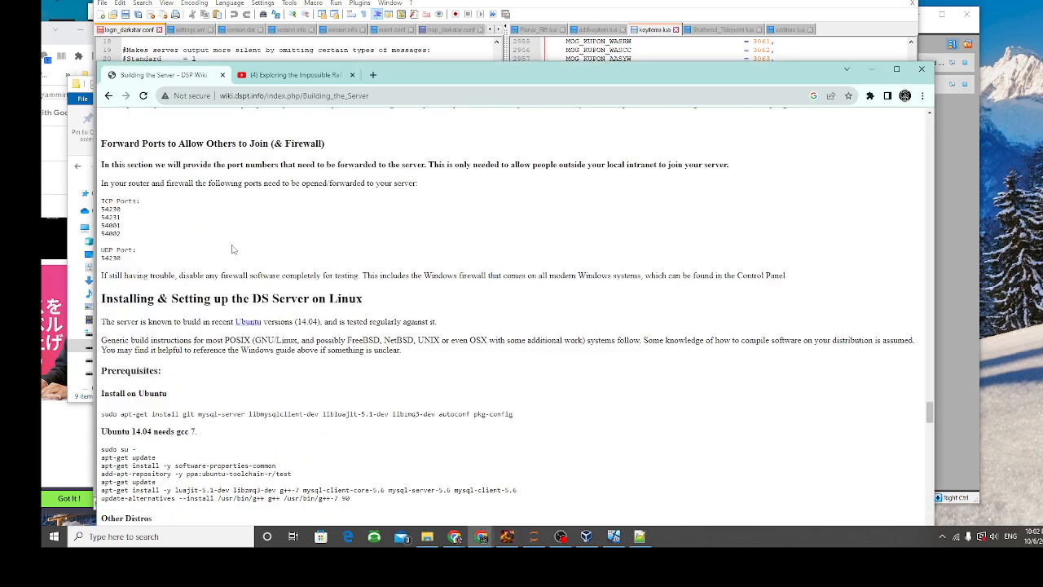
{"action": "left_click_drag", "start_coordinate": [314, 74], "coordinate": [510, 27]}
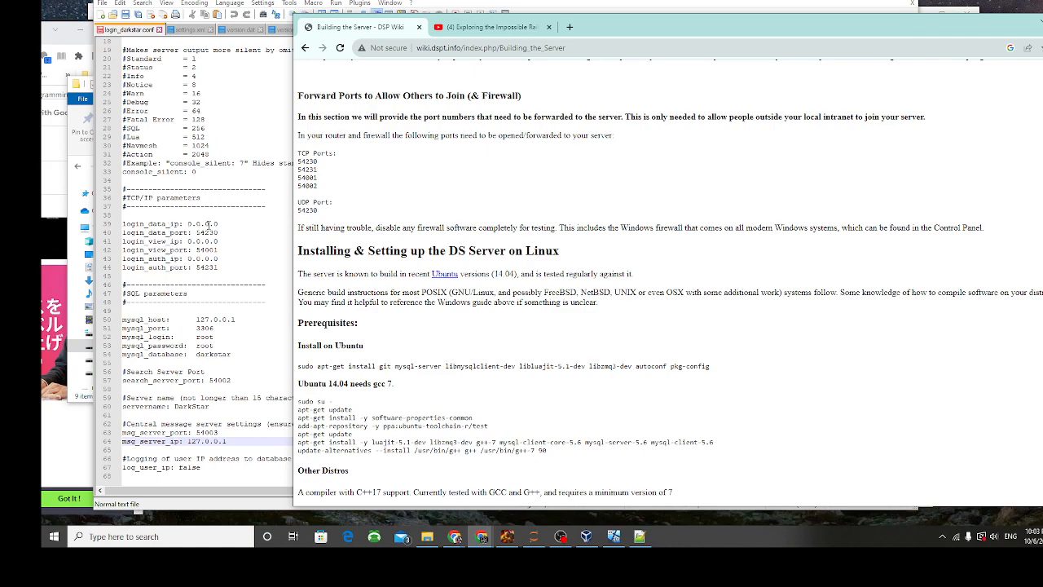
{"action": "left_click_drag", "start_coordinate": [603, 27], "coordinate": [709, 31]}
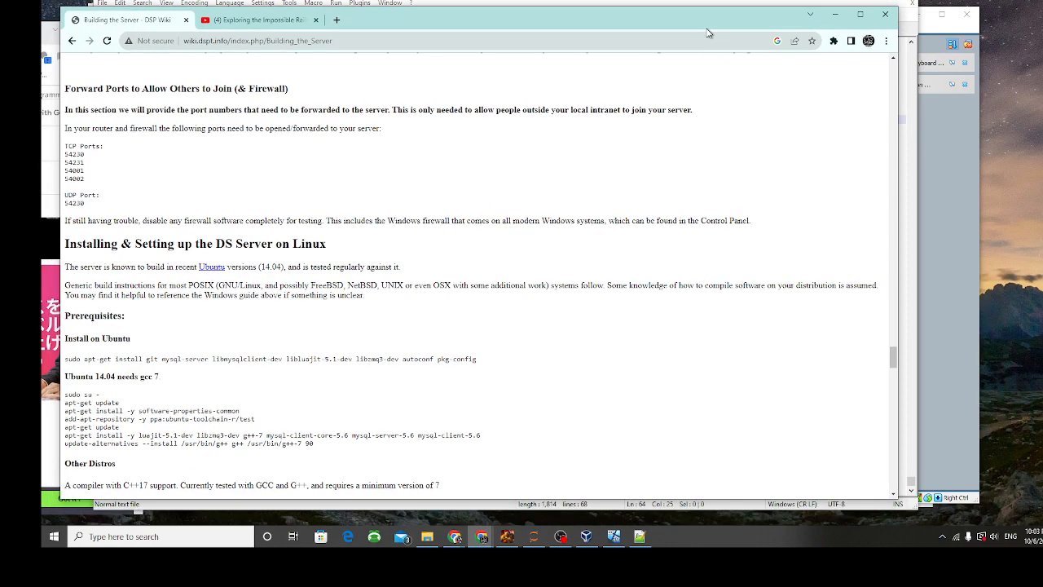
{"action": "left_click_drag", "start_coordinate": [351, 23], "coordinate": [0, 80]}
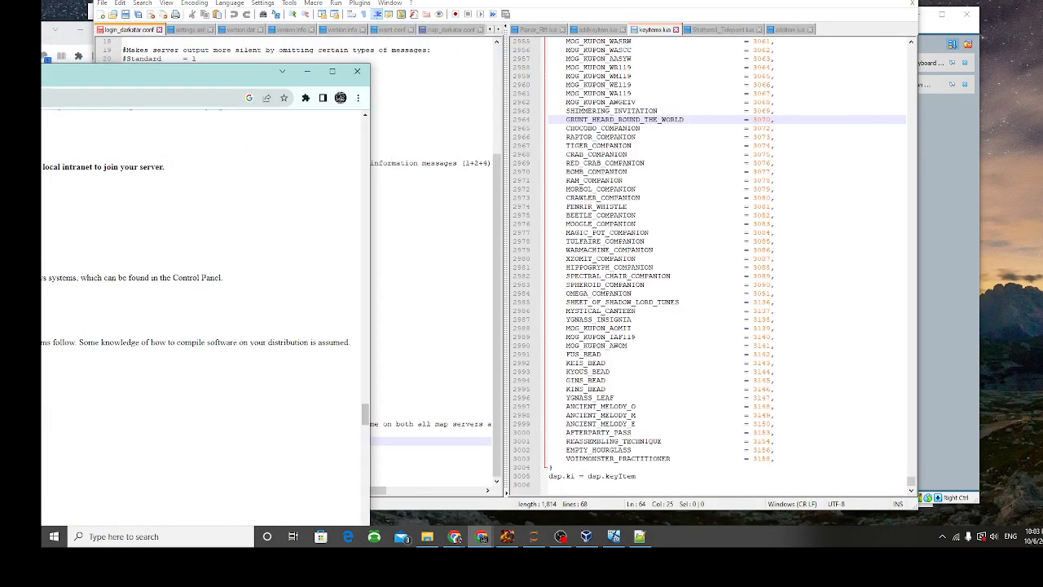
Step: Run a web search in a new browser tab and open an IP lookup site to check this computer's public IP address
{"action": "key", "text": "ctrl+t"}
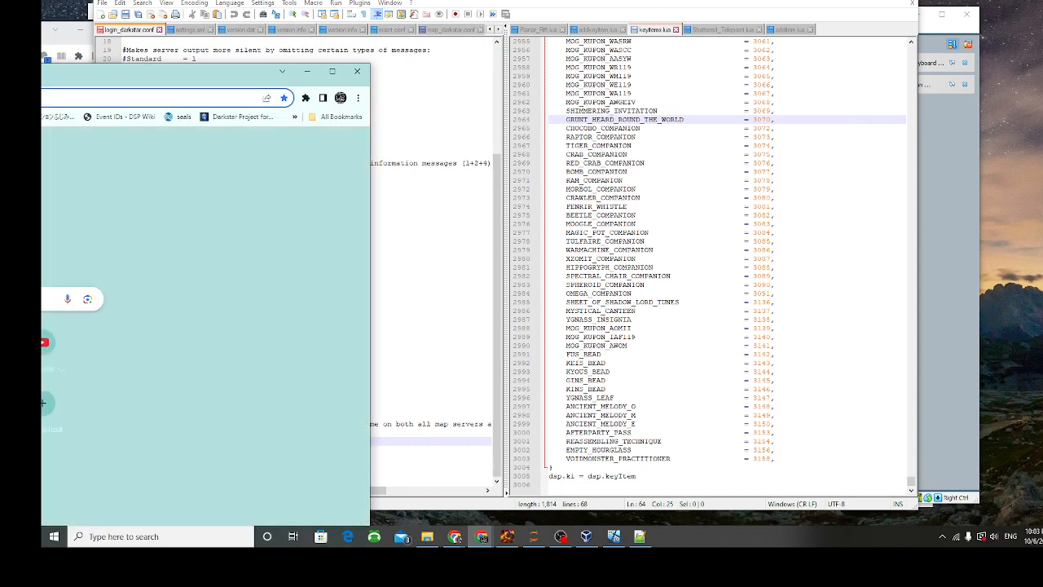
{"action": "left_click", "coordinate": [0, 299]}
{"action": "type", "text": "ffxi"}
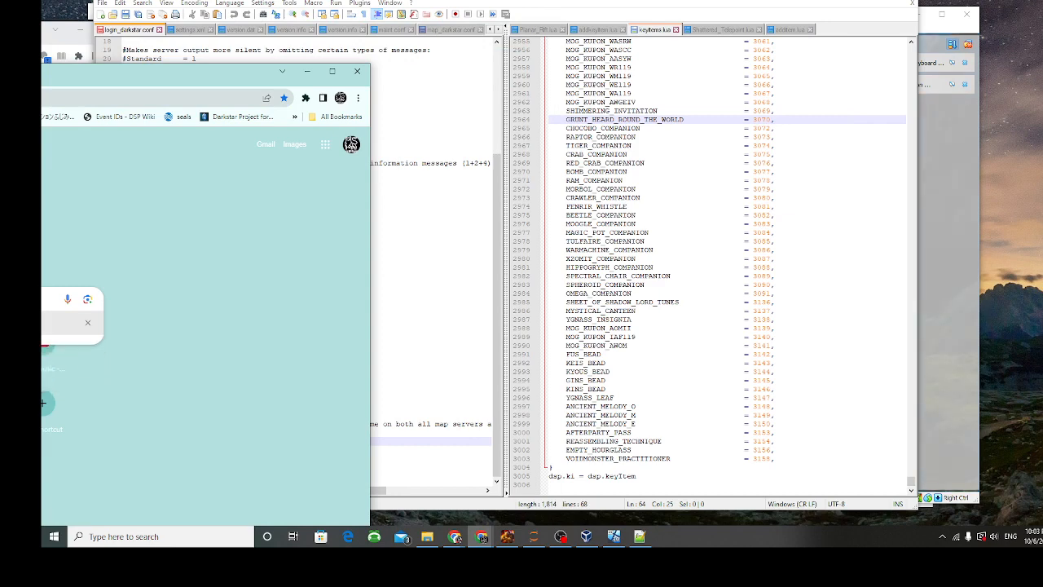
{"action": "key", "text": "Return"}
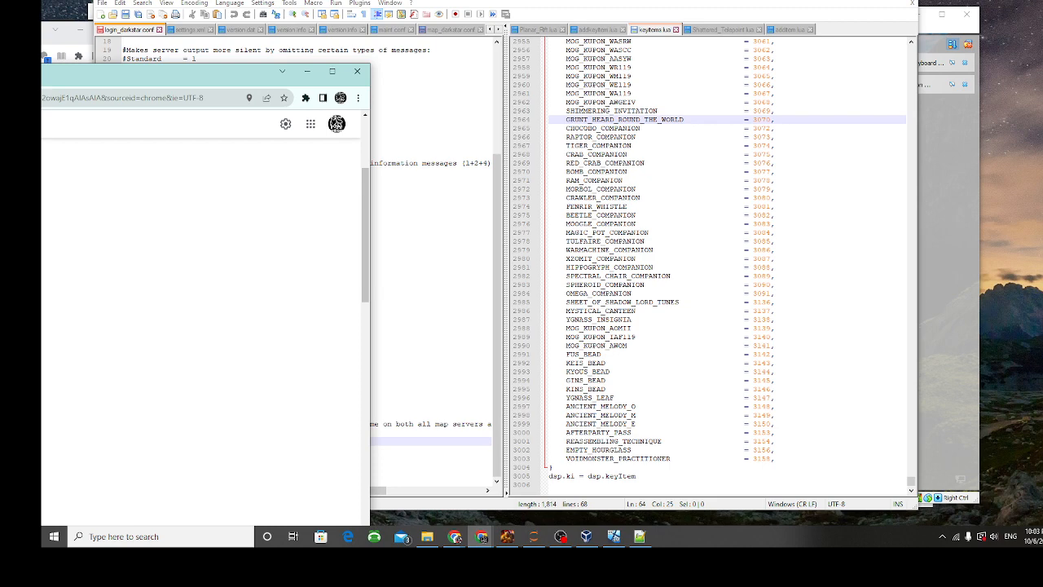
{"action": "left_click_drag", "start_coordinate": [0, 82], "coordinate": [67, 89]}
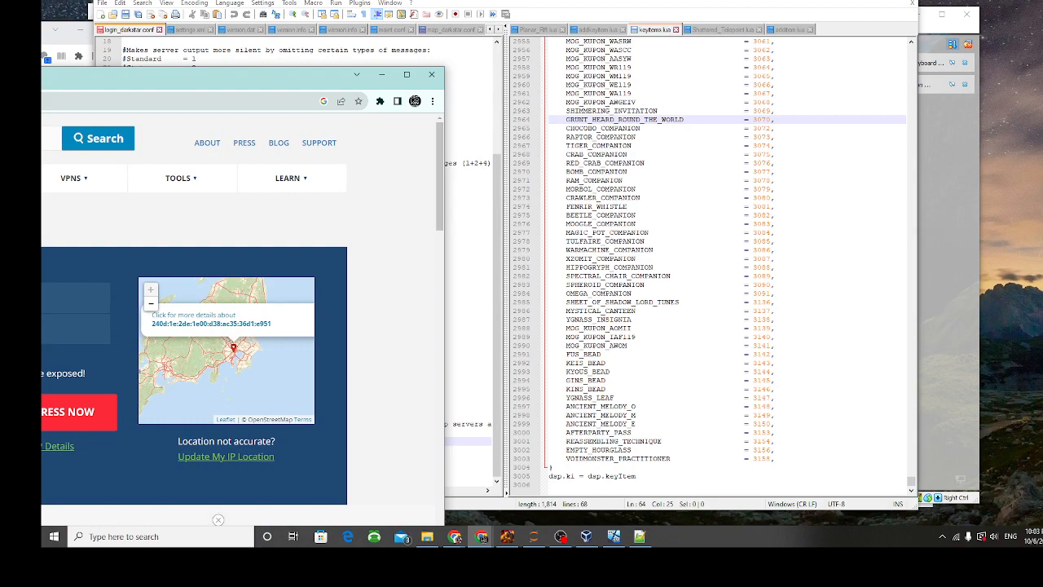
{"action": "left_click_drag", "start_coordinate": [34, 85], "coordinate": [0, 100]}
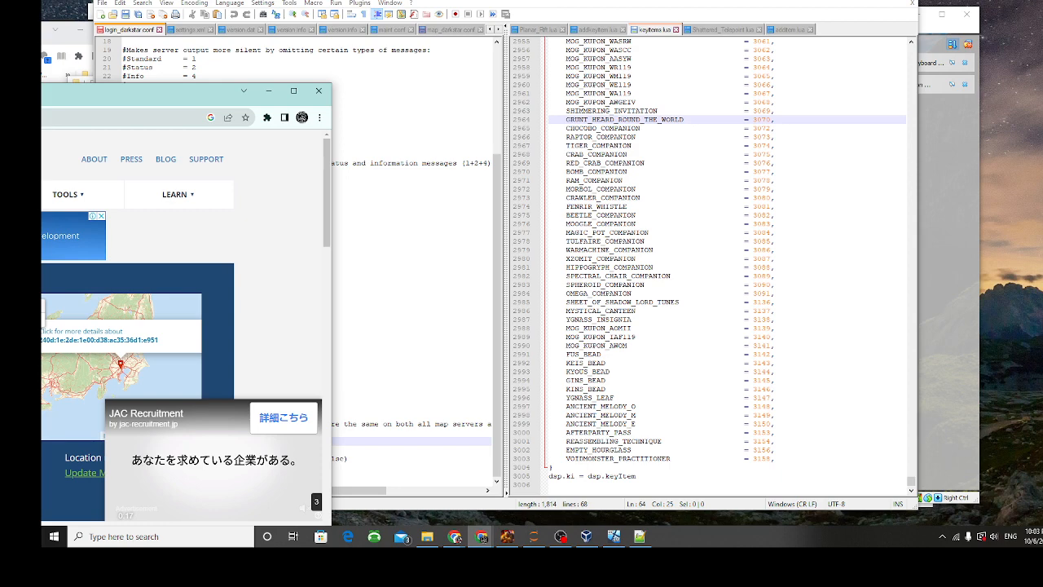
Step: Return to login_darkstar.conf and highlight the login IP entries under the TCP/IP parameters
{"action": "left_click", "coordinate": [395, 284]}
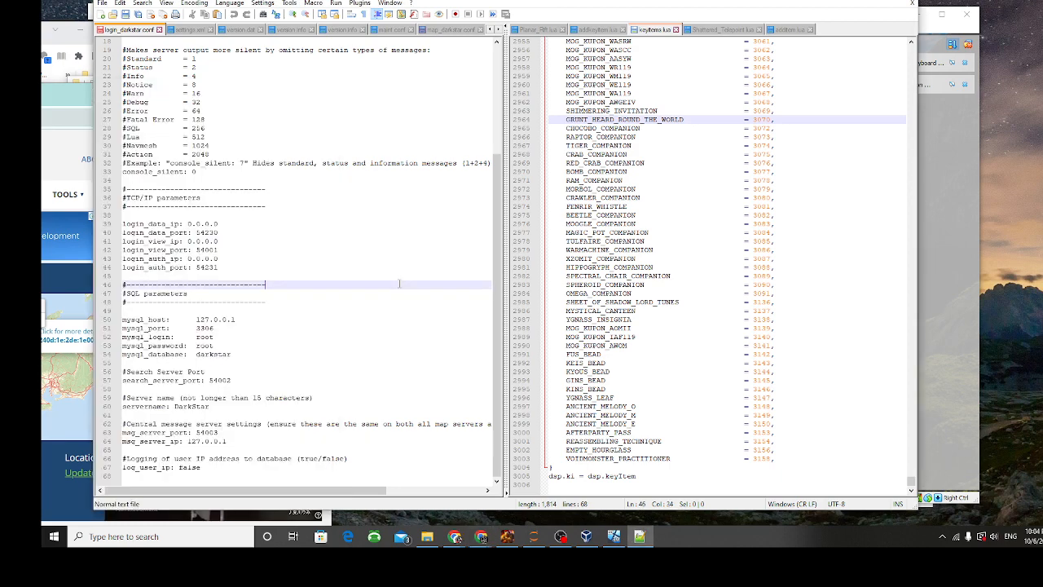
{"action": "left_click_drag", "start_coordinate": [218, 223], "coordinate": [184, 266]}
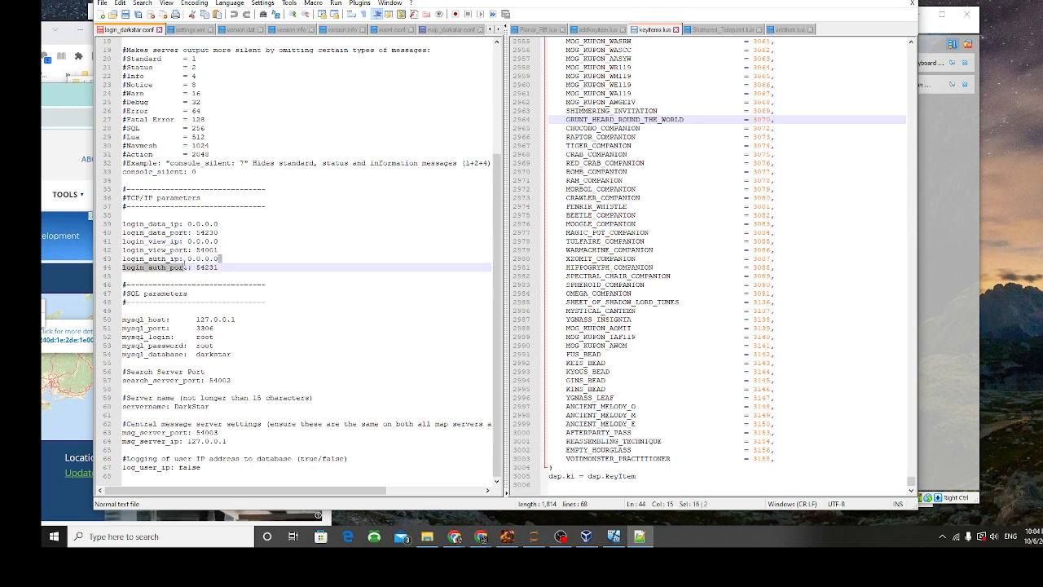
Step: Highlight the mysql_host and msg_server_ip values in login_darkstar.conf, consulting the DSP Wiki page in between
{"action": "mouse_move", "coordinate": [237, 320]}
{"action": "left_mouse_down"}
{"action": "mouse_move", "coordinate": [197, 319]}
{"action": "mouse_move", "coordinate": [237, 319]}
{"action": "left_mouse_up"}
{"action": "left_click", "coordinate": [196, 319]}
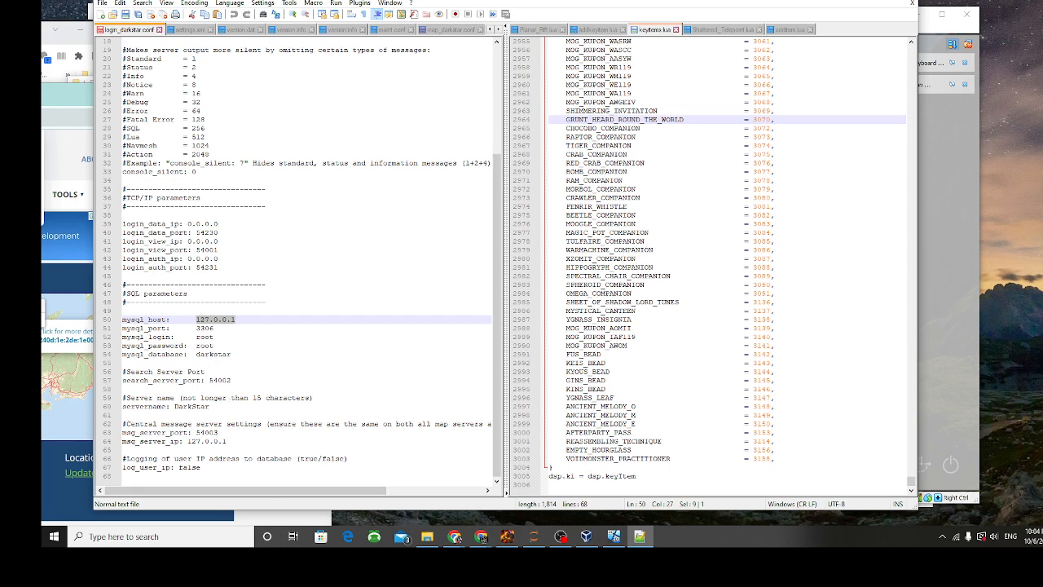
{"action": "left_click", "coordinate": [482, 536]}
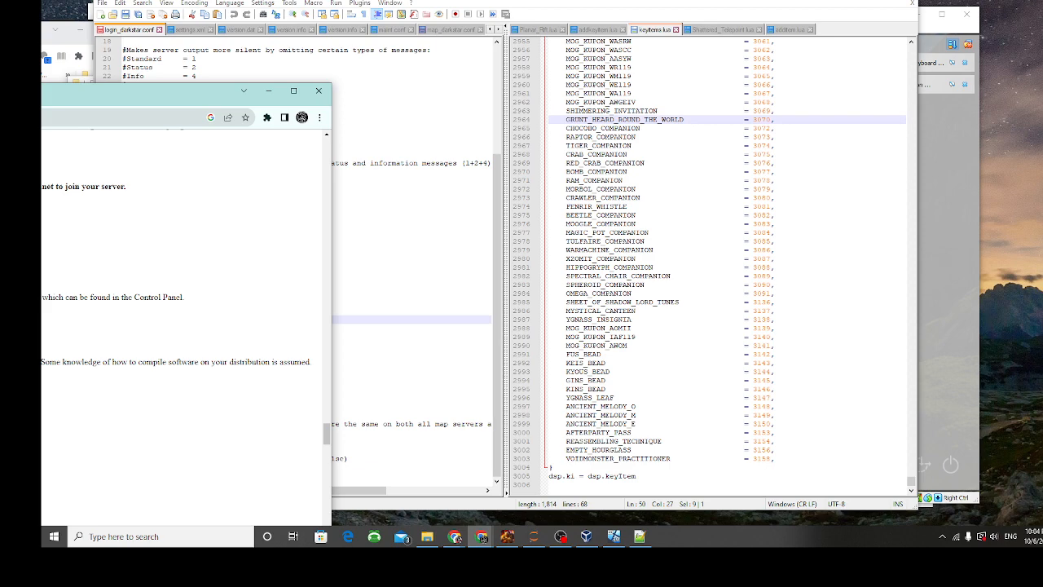
{"action": "left_click", "coordinate": [381, 0]}
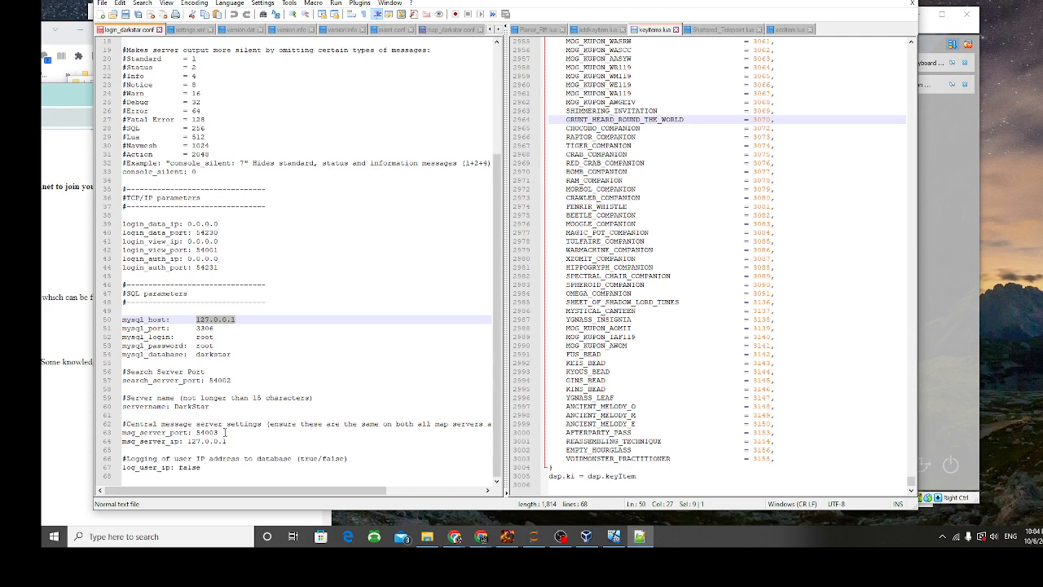
{"action": "left_click_drag", "start_coordinate": [226, 441], "coordinate": [188, 441]}
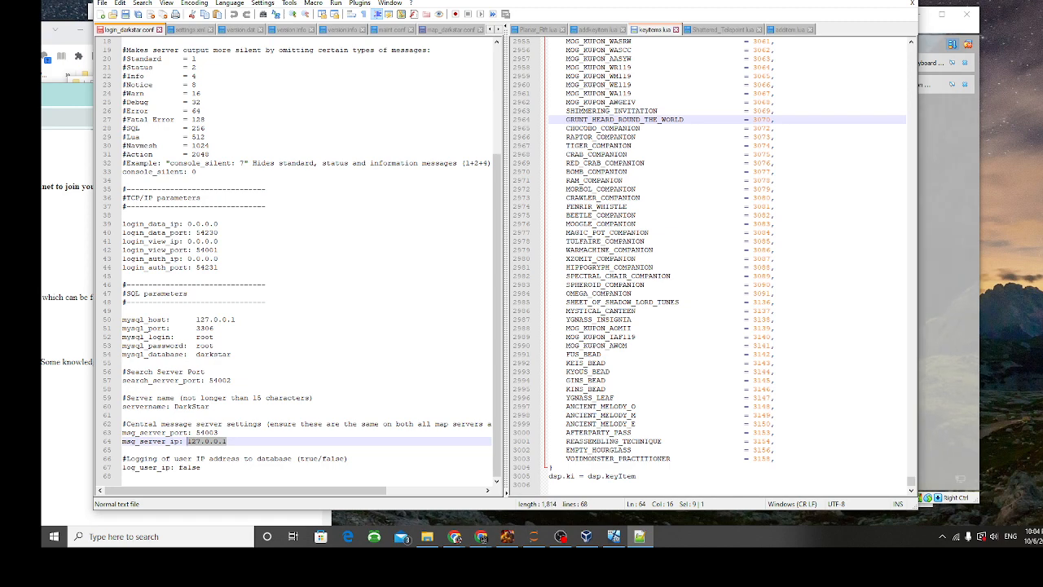
Step: Open map_darkstar.conf from the conf folder and highlight the msg_server_ip value under the central message server settings
{"action": "key", "text": "alt+Tab"}
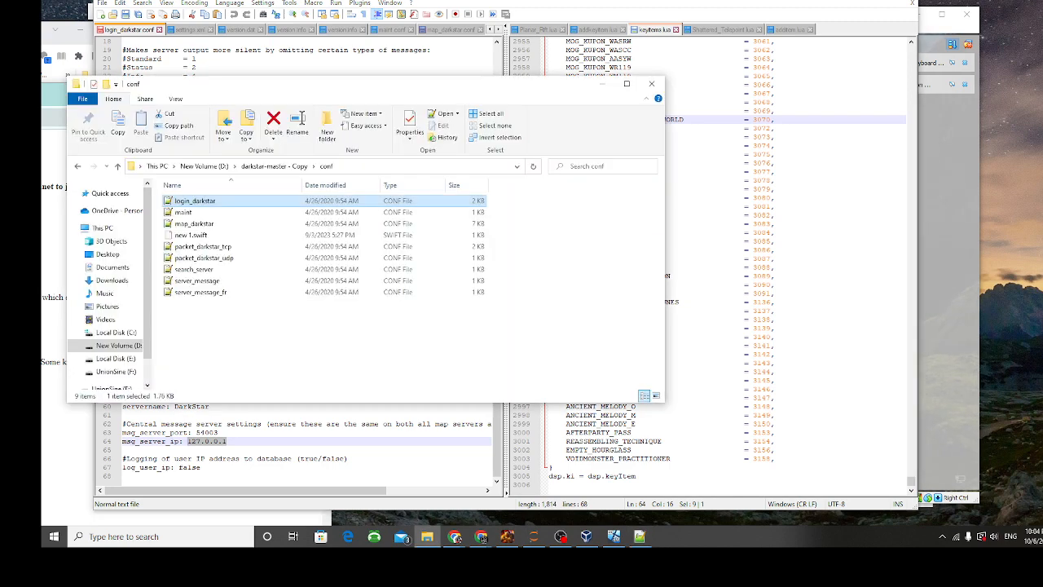
{"action": "double_click", "coordinate": [189, 228]}
{"action": "scroll", "coordinate": [189, 230], "scroll_direction": "down", "scroll_amount": 2}
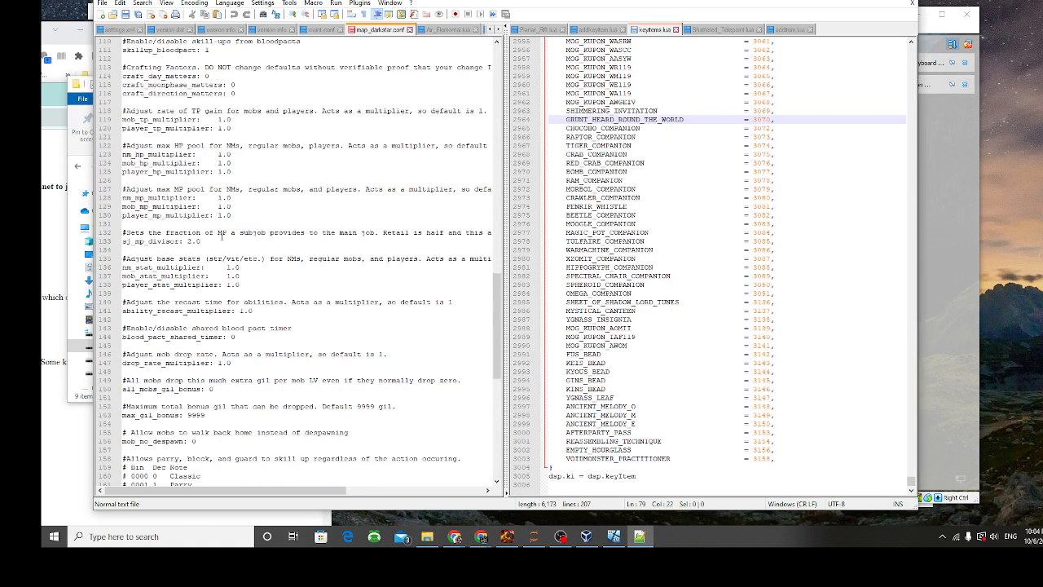
{"action": "scroll", "coordinate": [239, 171], "scroll_direction": "up", "scroll_amount": 3}
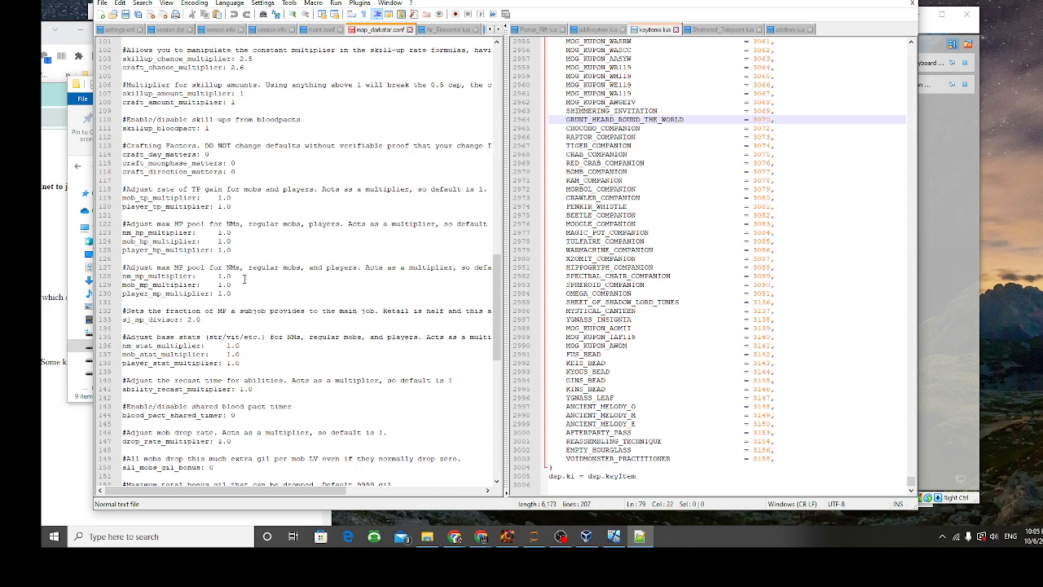
{"action": "scroll", "coordinate": [242, 300], "scroll_direction": "down", "scroll_amount": 17}
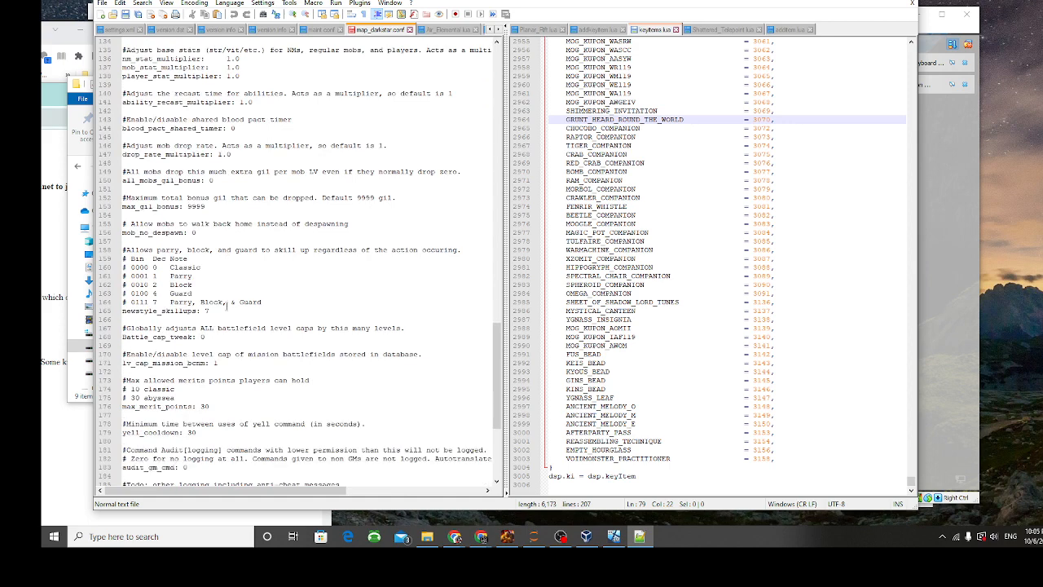
{"action": "scroll", "coordinate": [226, 309], "scroll_direction": "up", "scroll_amount": 2}
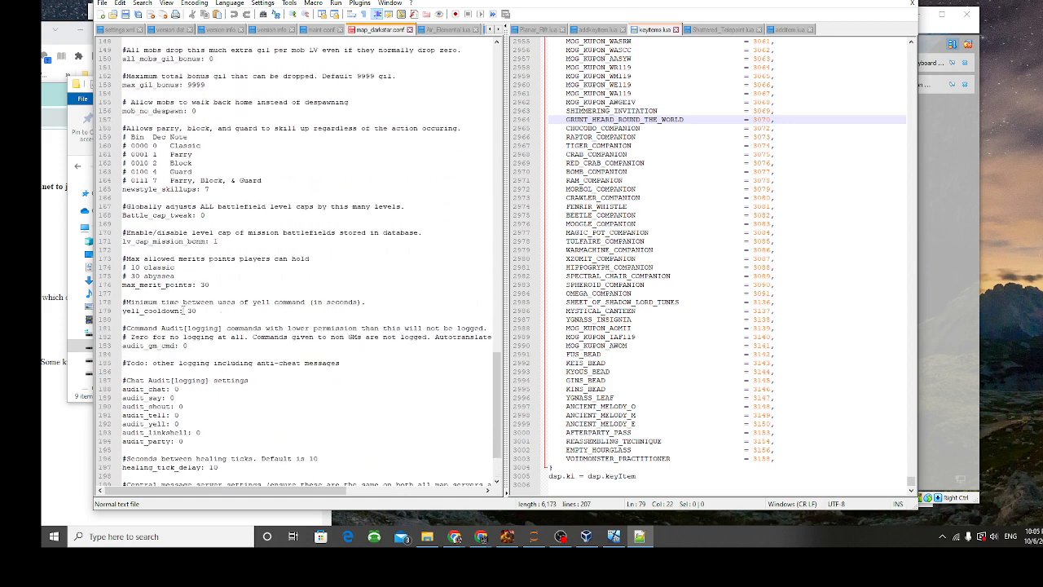
{"action": "scroll", "coordinate": [183, 311], "scroll_direction": "down", "scroll_amount": 3}
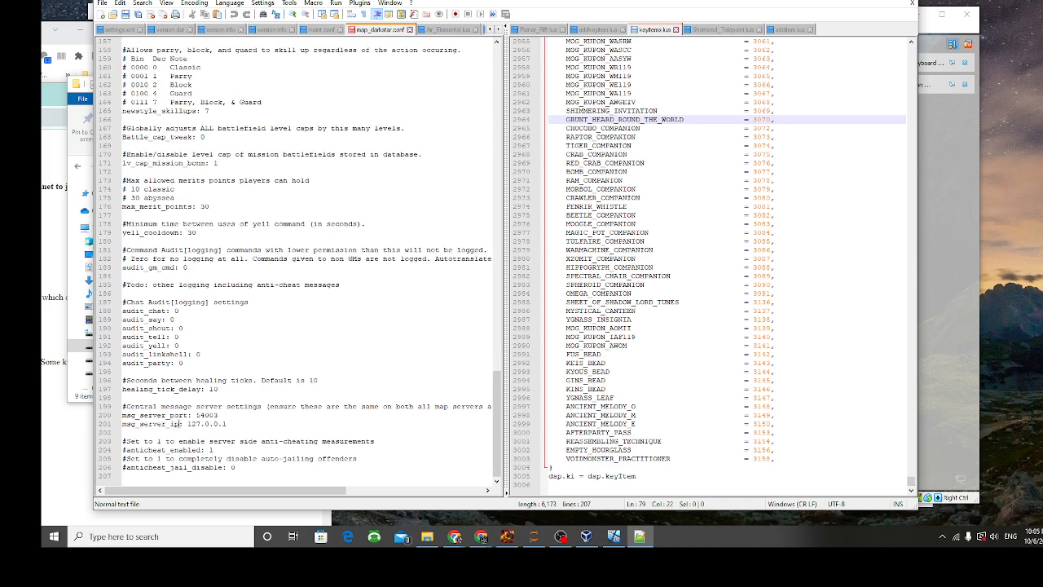
{"action": "left_click_drag", "start_coordinate": [236, 425], "coordinate": [189, 427]}
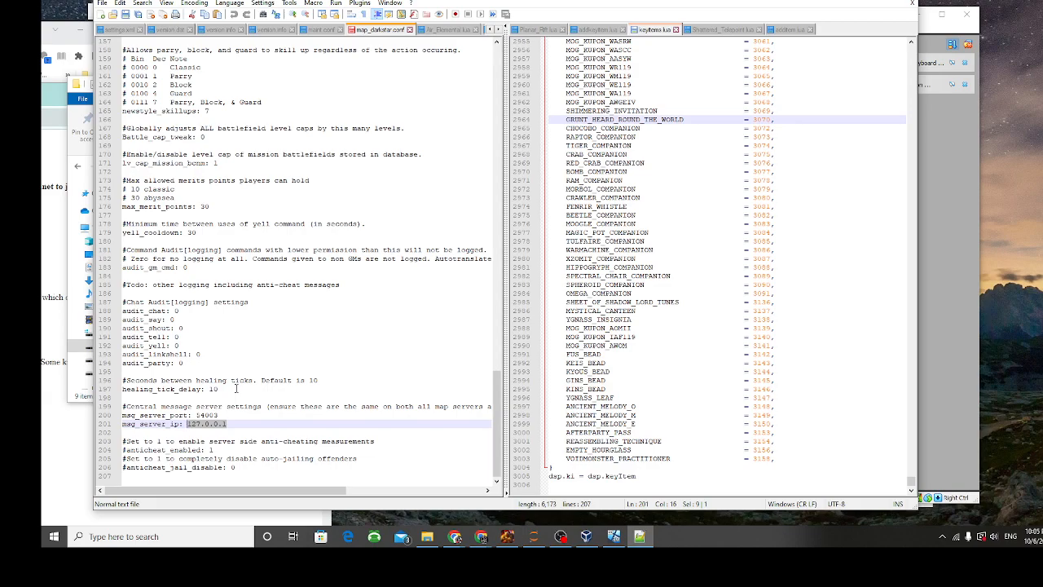
{"action": "scroll", "coordinate": [236, 389], "scroll_direction": "up", "scroll_amount": 20}
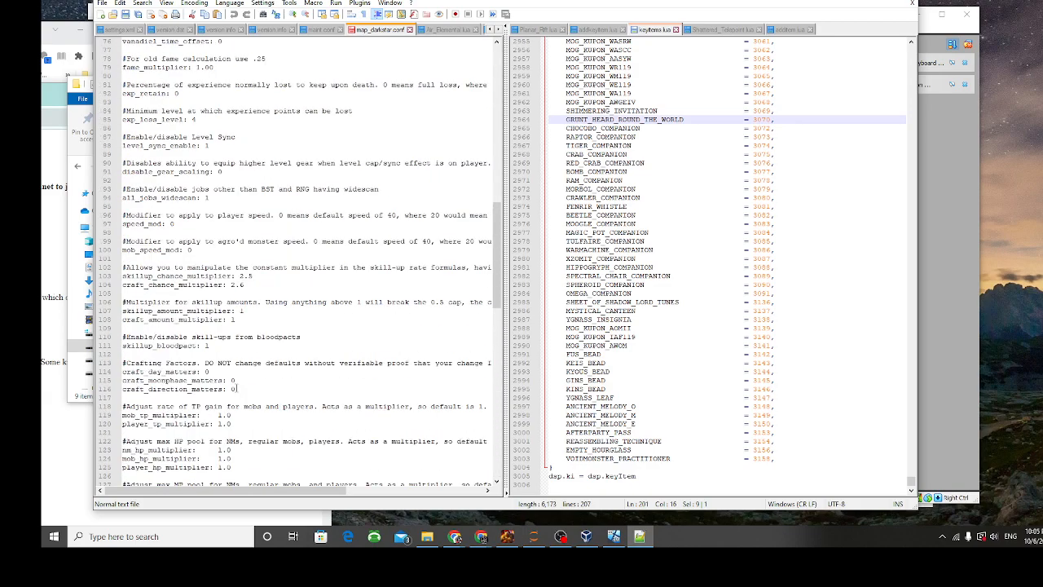
{"action": "scroll", "coordinate": [236, 388], "scroll_direction": "up", "scroll_amount": 5}
Step: Uncover the conf folder, open search_server and server_message from it, and highlight the whole server message text
{"action": "left_click_drag", "start_coordinate": [415, 0], "coordinate": [641, 175]}
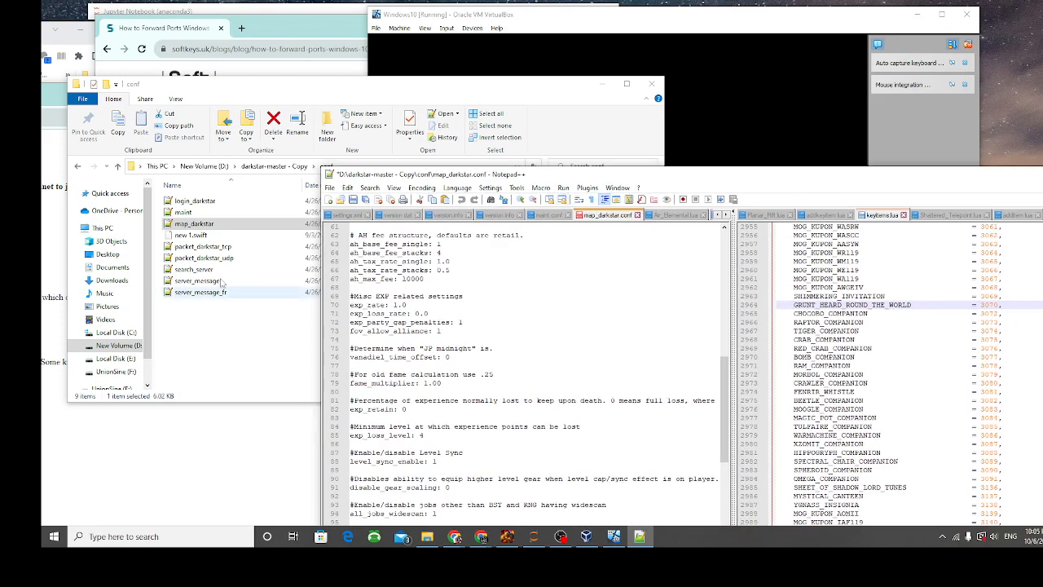
{"action": "double_click", "coordinate": [199, 270]}
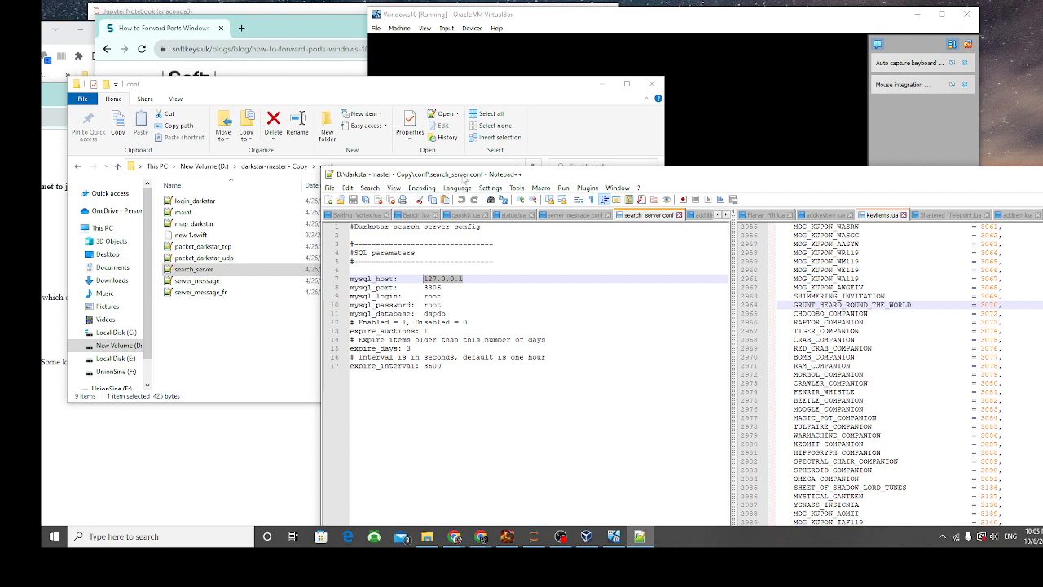
{"action": "double_click", "coordinate": [213, 283]}
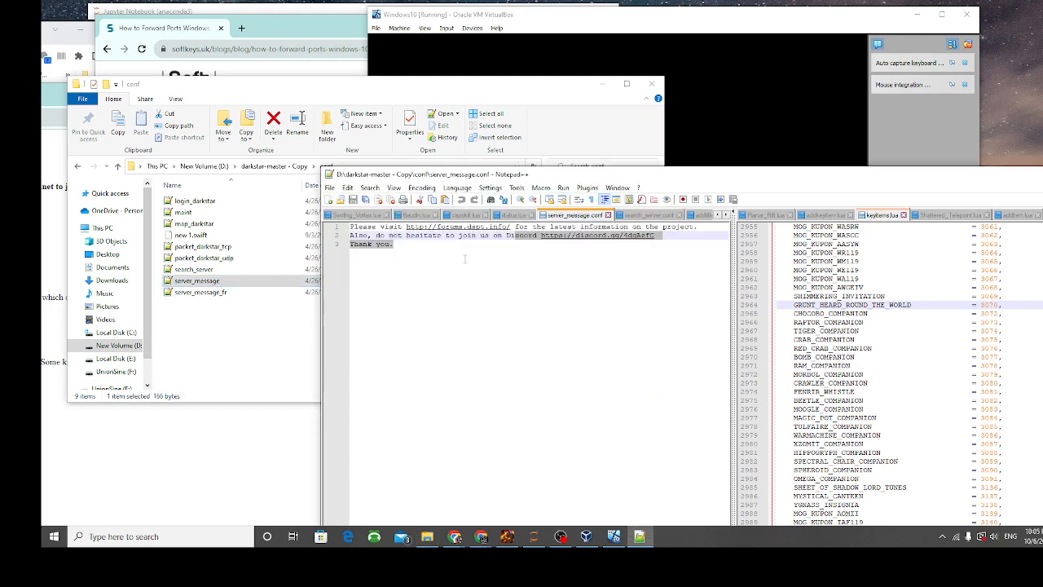
{"action": "left_click_drag", "start_coordinate": [424, 247], "coordinate": [341, 228]}
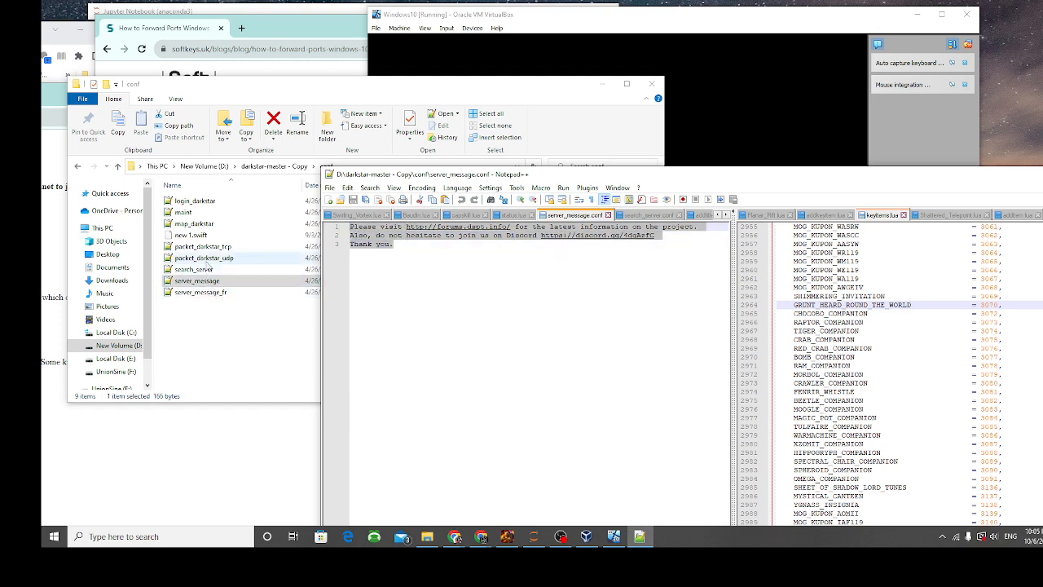
Step: Review map_darkstar, login_darkstar and search_server again by reopening them from the conf folder
{"action": "double_click", "coordinate": [194, 224]}
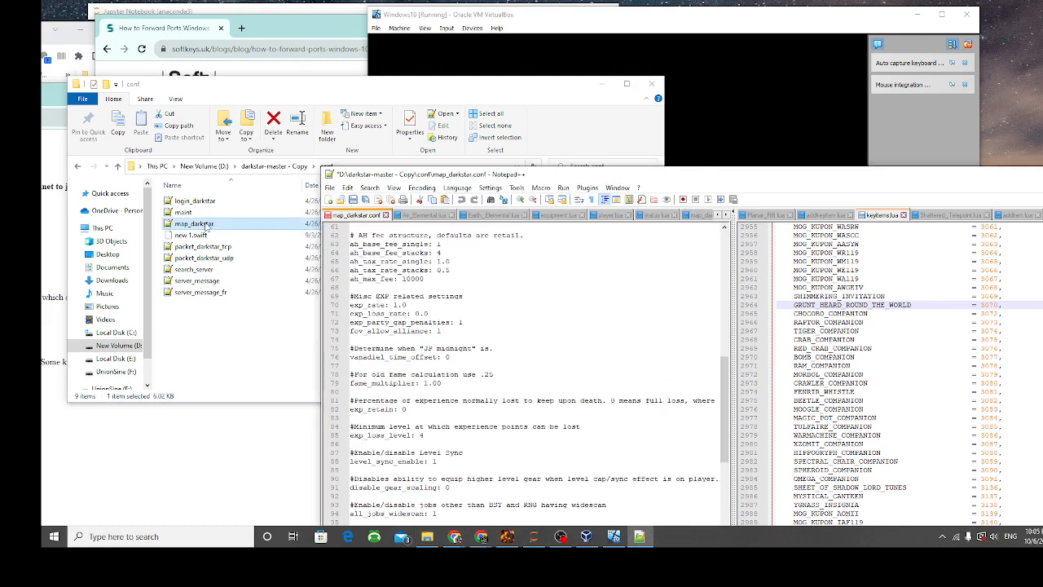
{"action": "scroll", "coordinate": [318, 269], "scroll_direction": "down", "scroll_amount": 3}
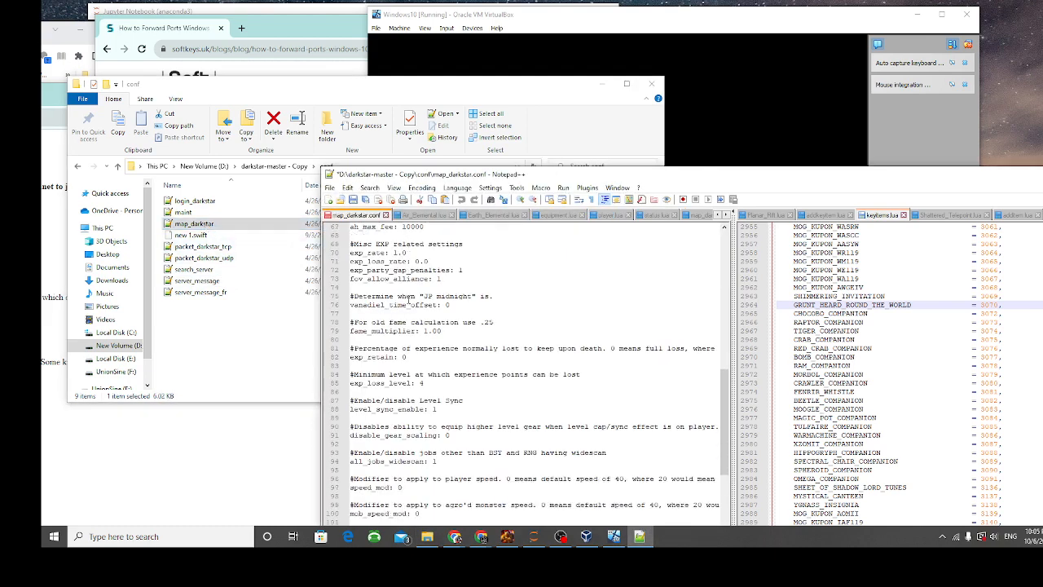
{"action": "left_click", "coordinate": [194, 213]}
{"action": "double_click", "coordinate": [194, 201]}
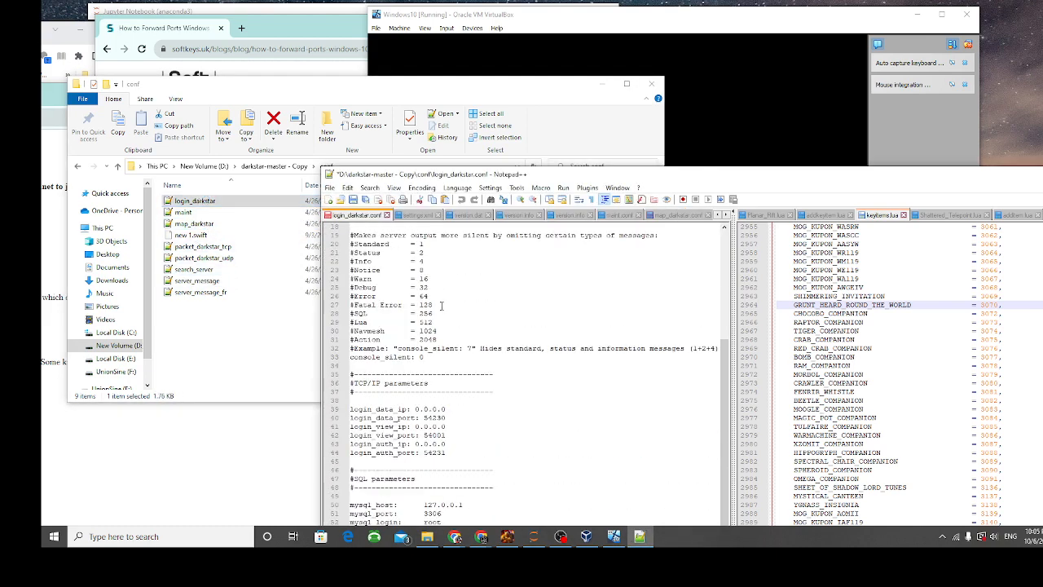
{"action": "double_click", "coordinate": [194, 269]}
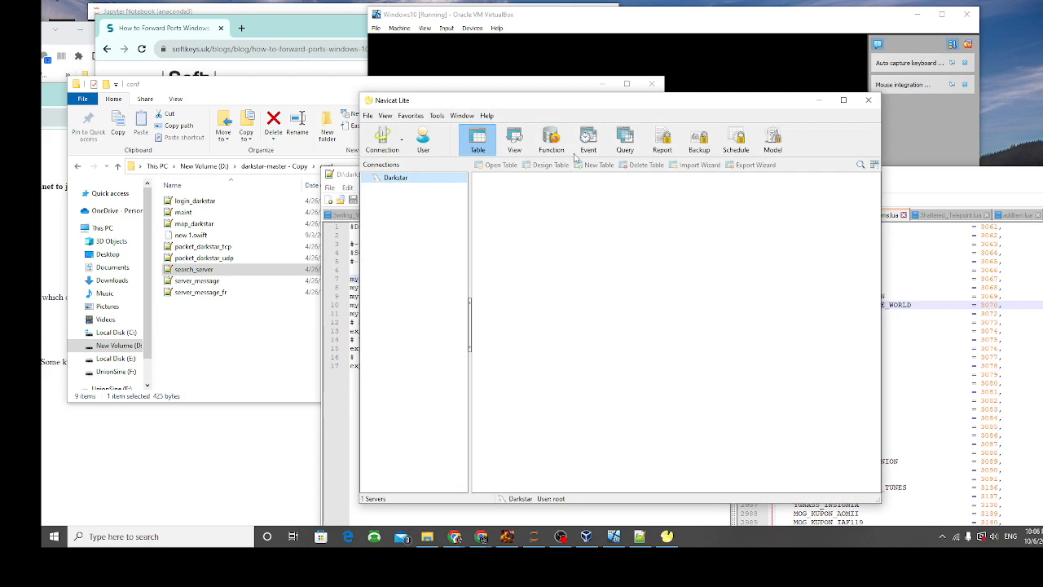
Step: In Navicat Lite, connect to Darkstar, open the darkstar database and open its zone_settings table
{"action": "double_click", "coordinate": [407, 179]}
{"action": "double_click", "coordinate": [413, 188]}
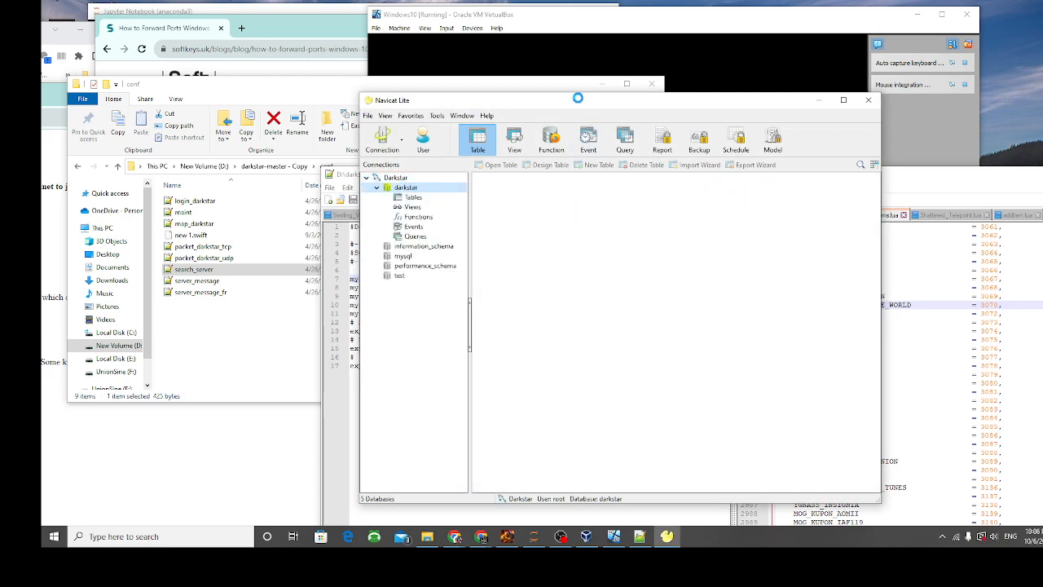
{"action": "left_click_drag", "start_coordinate": [580, 101], "coordinate": [434, 62]}
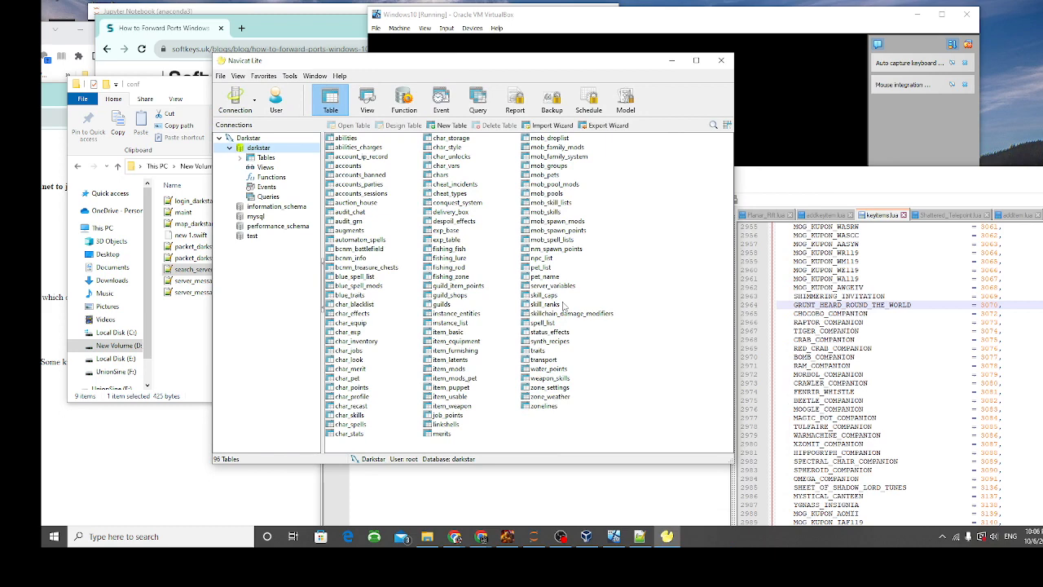
{"action": "double_click", "coordinate": [550, 387]}
{"action": "left_click_drag", "start_coordinate": [497, 401], "coordinate": [576, 124]}
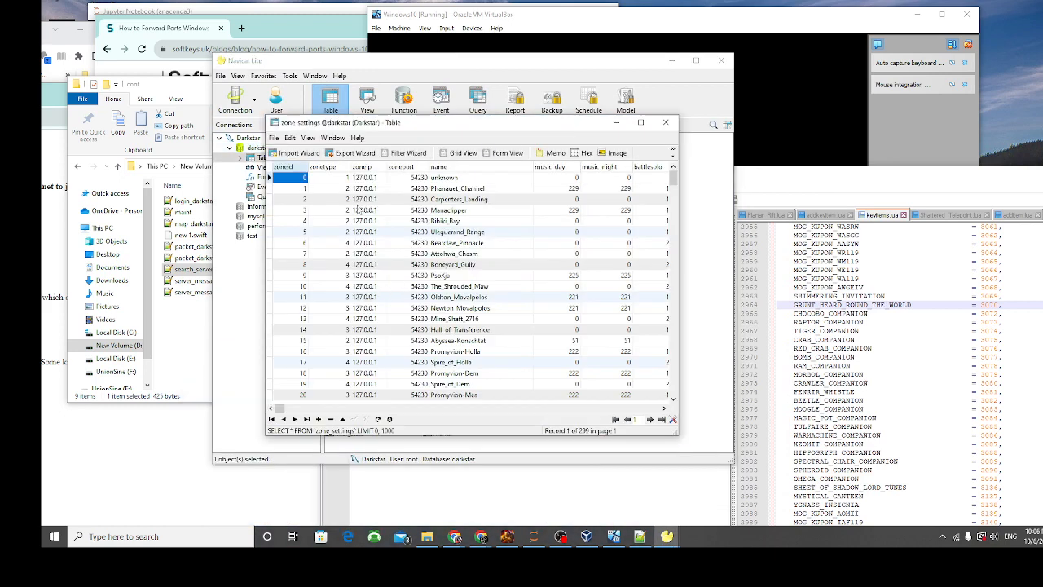
Step: Go down the zoneip column of the zone_settings table and check the public IP address on the IP lookup page
{"action": "mouse_move", "coordinate": [367, 179]}
{"action": "left_mouse_down"}
{"action": "mouse_move", "coordinate": [369, 241]}
{"action": "mouse_move", "coordinate": [369, 192]}
{"action": "left_mouse_up"}
{"action": "key", "text": "Down"}
{"action": "key", "text": "Down"}
{"action": "key", "text": "Down"}
{"action": "key", "text": "Down"}
{"action": "key", "text": "Down"}
{"action": "key", "text": "Down"}
{"action": "key", "text": "Down"}
{"action": "key", "text": "Down"}
{"action": "key", "text": "Down"}
{"action": "key", "text": "Down"}
{"action": "key", "text": "Down"}
{"action": "key", "text": "Down"}
{"action": "key", "text": "Down"}
{"action": "key", "text": "Down"}
{"action": "key", "text": "Down"}
{"action": "key", "text": "Down"}
{"action": "key", "text": "Down"}
{"action": "key", "text": "Down"}
{"action": "key", "text": "Down"}
{"action": "key", "text": "Down"}
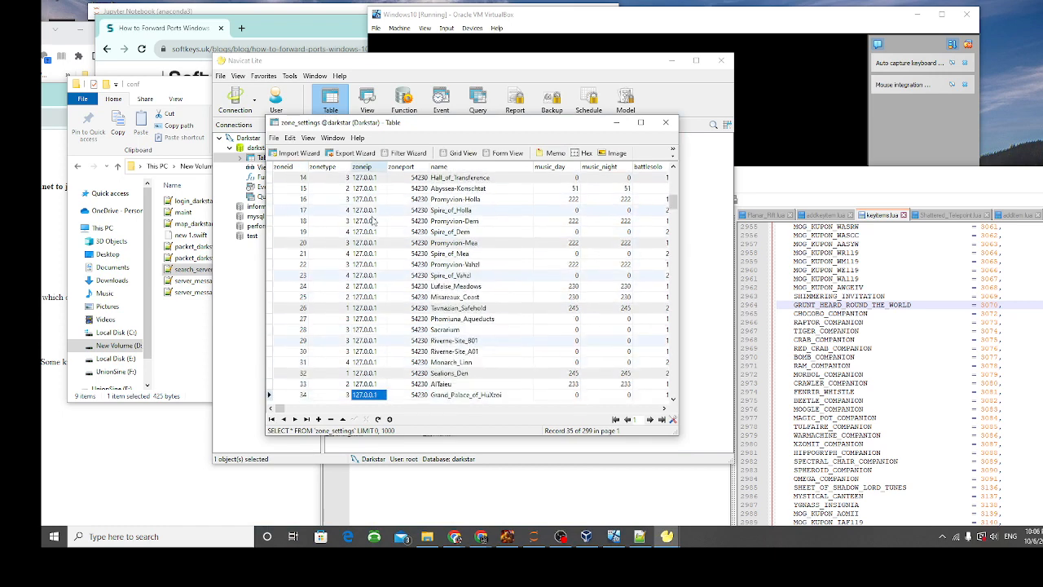
{"action": "left_click", "coordinate": [44, 80]}
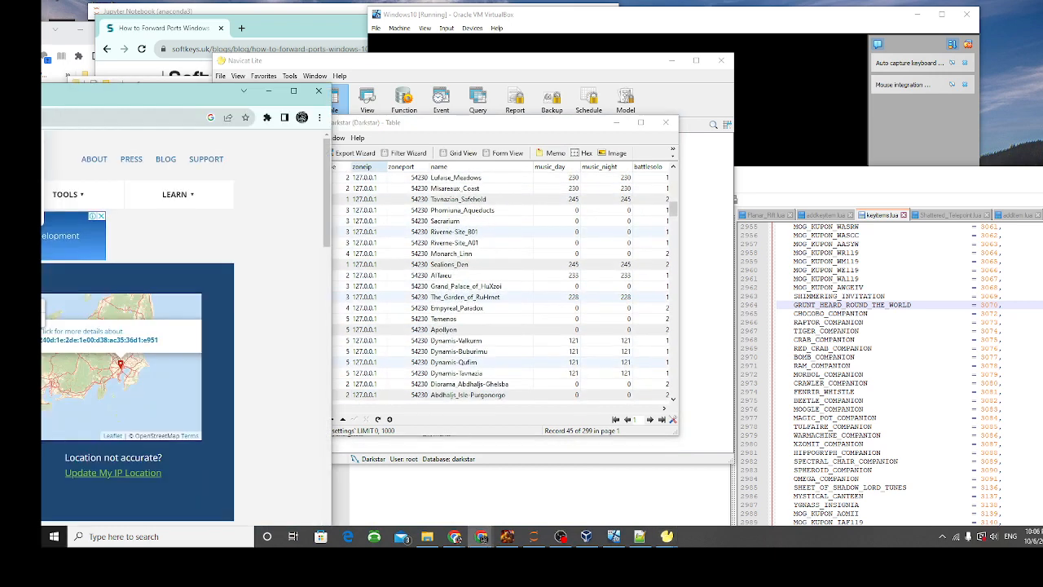
{"action": "left_click_drag", "start_coordinate": [44, 80], "coordinate": [0, 98]}
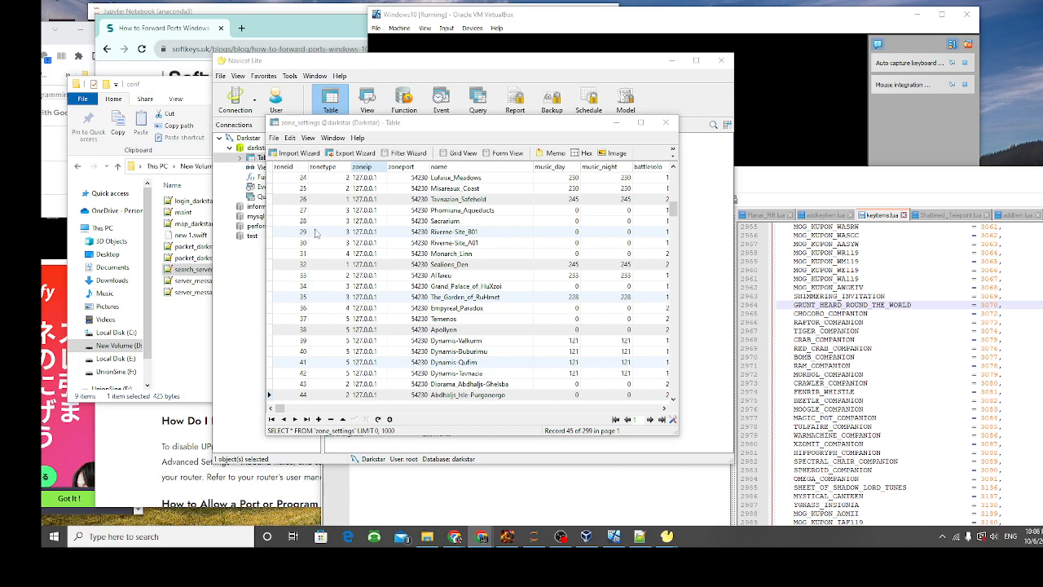
Step: Move the File Explorer window aside, look through the folders on New Volume (D:), and close the window
{"action": "left_click", "coordinate": [427, 538]}
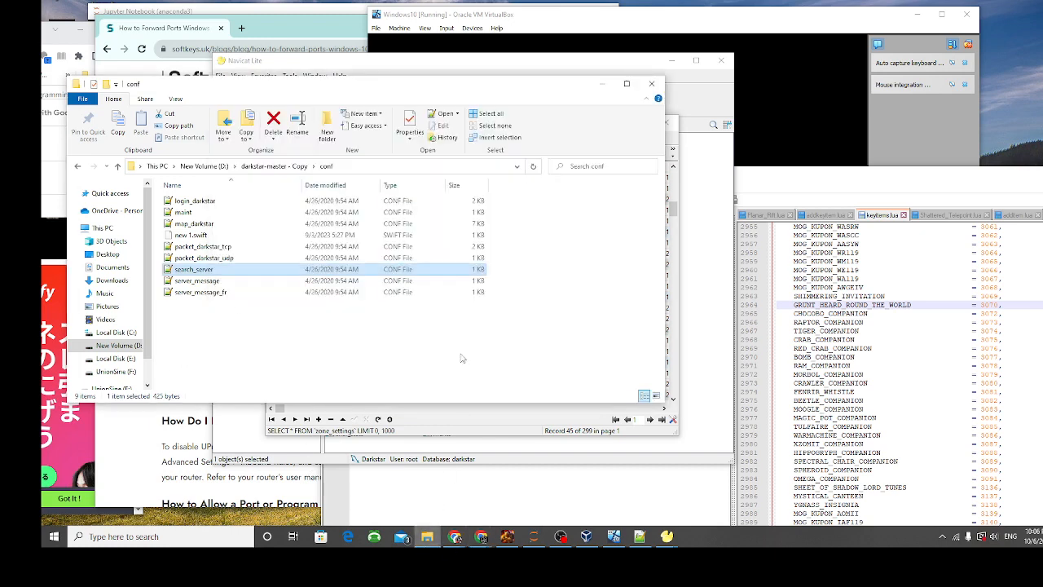
{"action": "left_click_drag", "start_coordinate": [238, 83], "coordinate": [0, 94]}
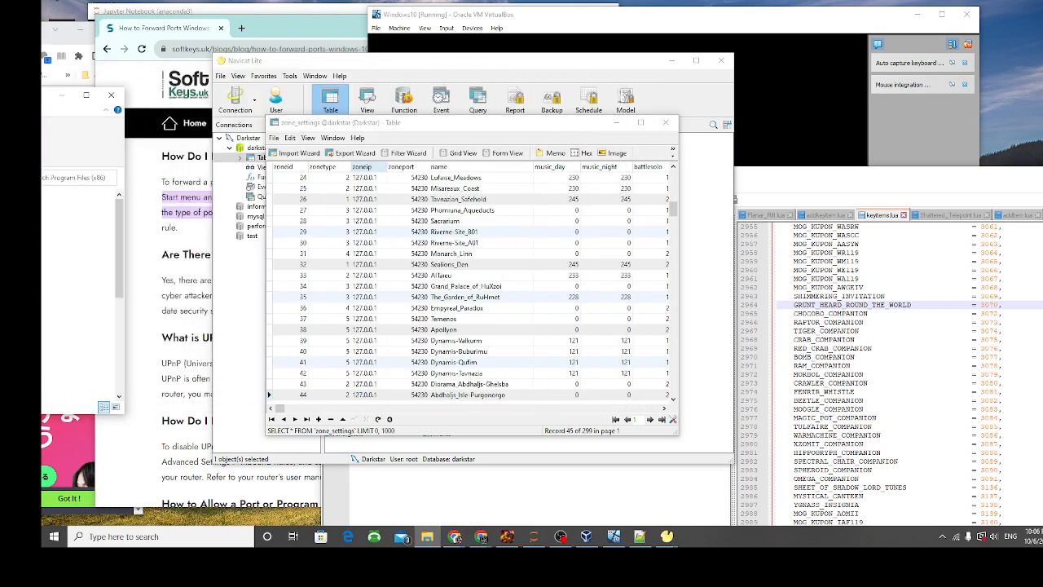
{"action": "scroll", "coordinate": [82, 293], "scroll_direction": "down", "scroll_amount": 5}
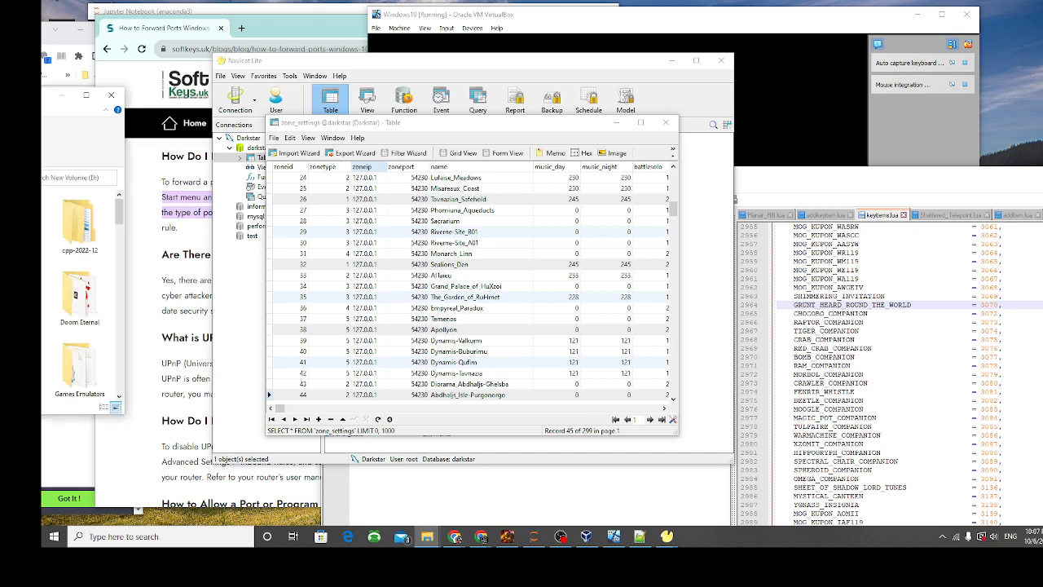
{"action": "scroll", "coordinate": [79, 294], "scroll_direction": "down", "scroll_amount": 3}
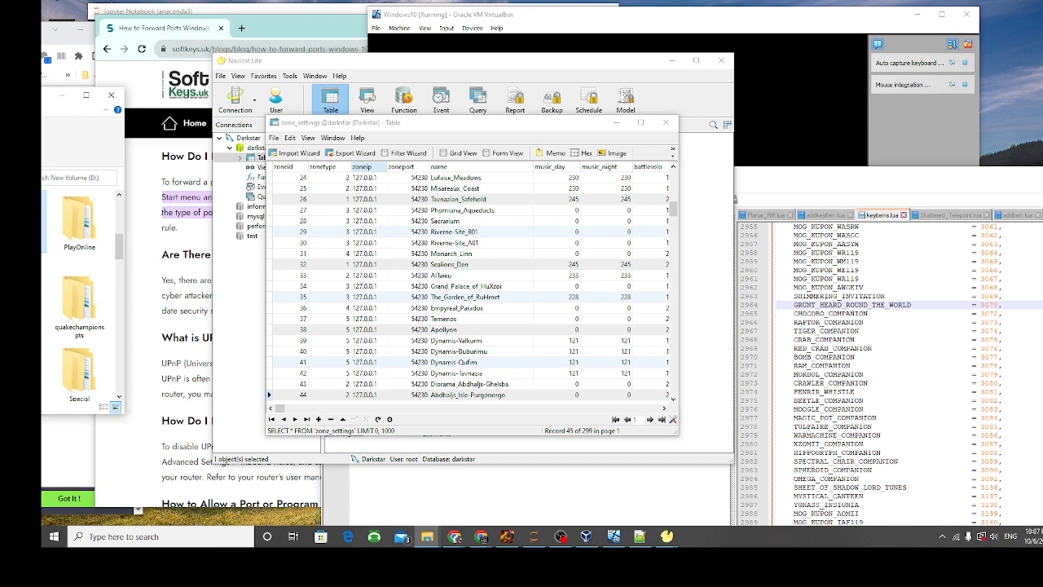
{"action": "left_click", "coordinate": [111, 95]}
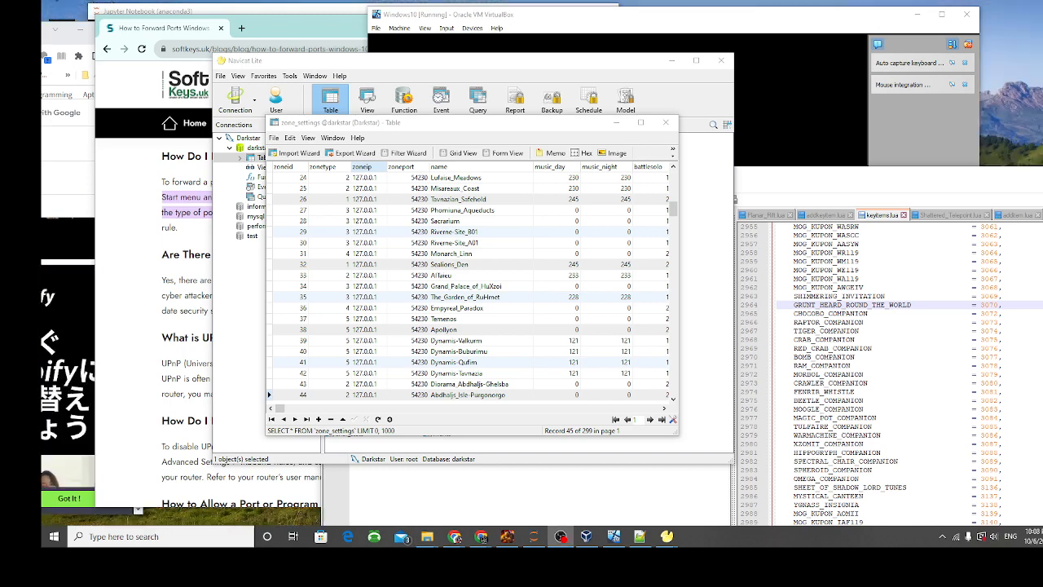
Step: Switch to the SquareEnix folder under PlayOnline in File Explorer and open its settings XML document
{"action": "left_click", "coordinate": [427, 537]}
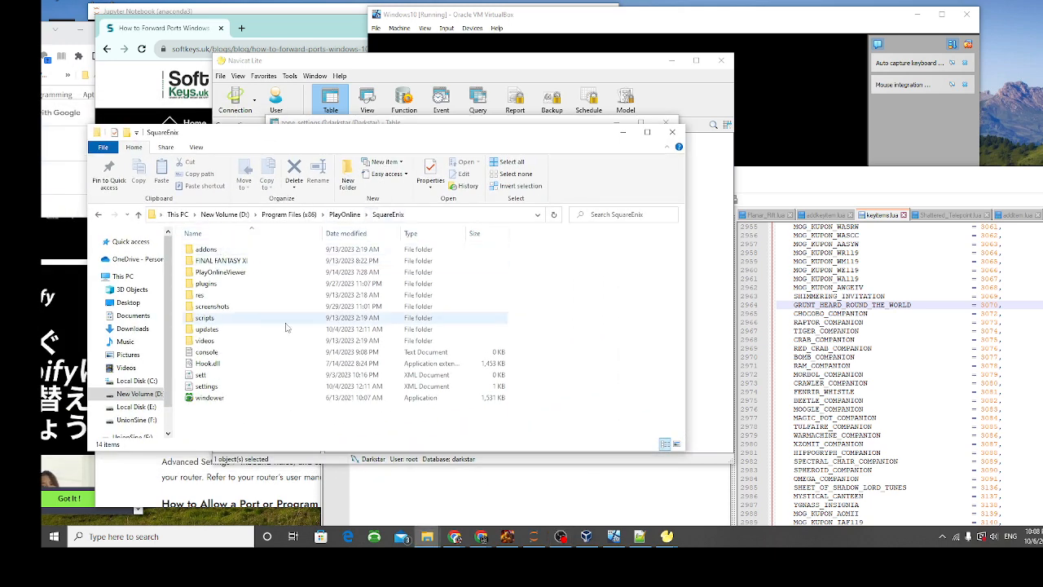
{"action": "left_click", "coordinate": [207, 388]}
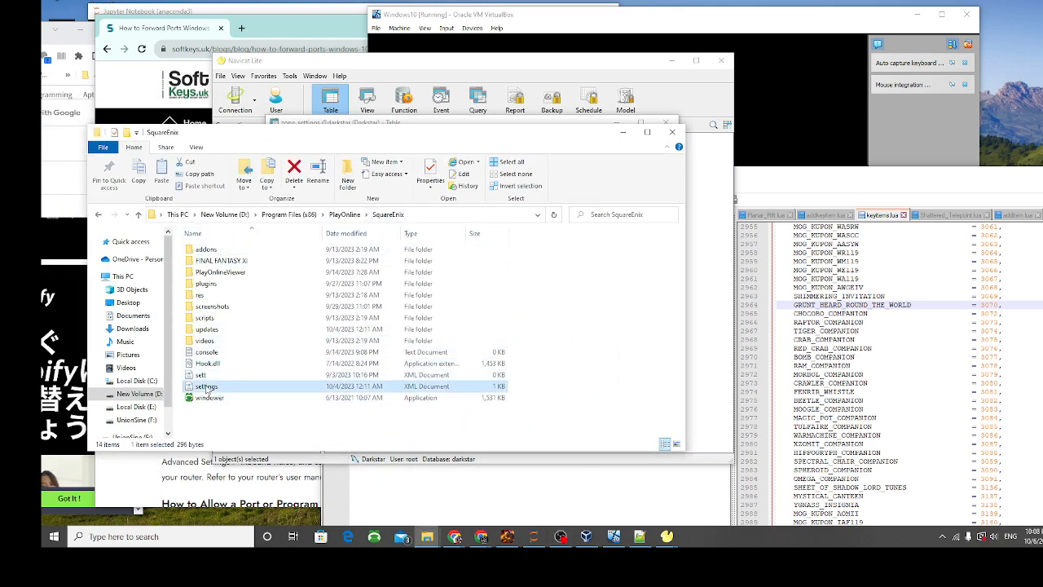
{"action": "double_click", "coordinate": [207, 388]}
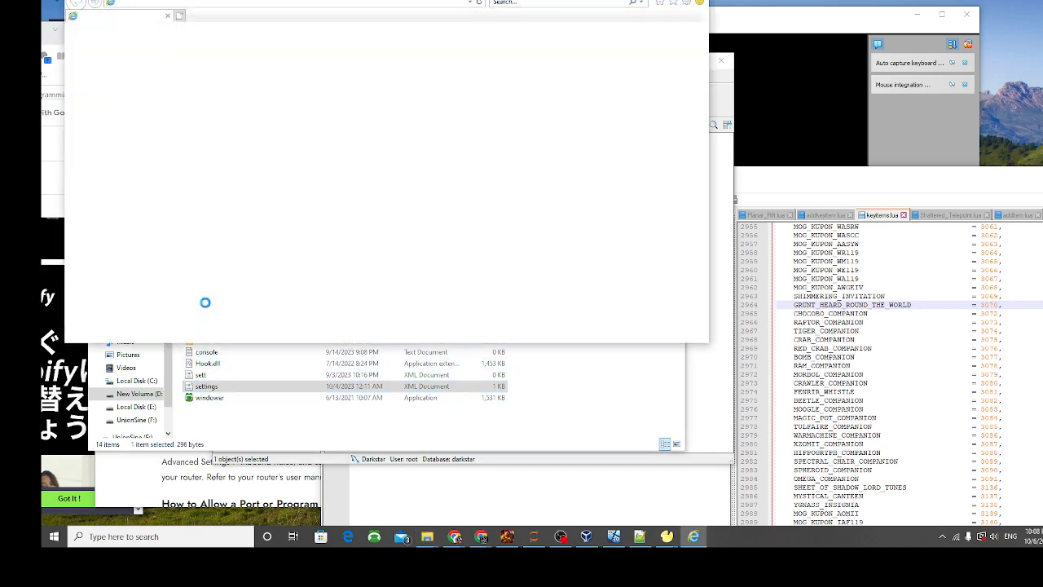
{"action": "left_click", "coordinate": [539, 79]}
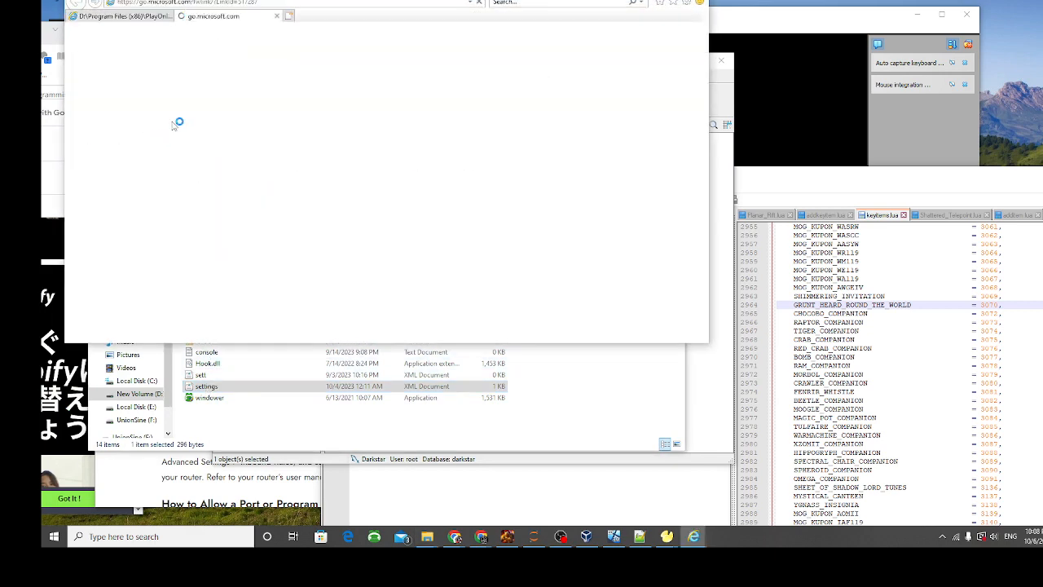
Step: Close the extra go.microsoft.com page and highlight the server IP address in the args line of the settings XML
{"action": "left_click", "coordinate": [276, 15]}
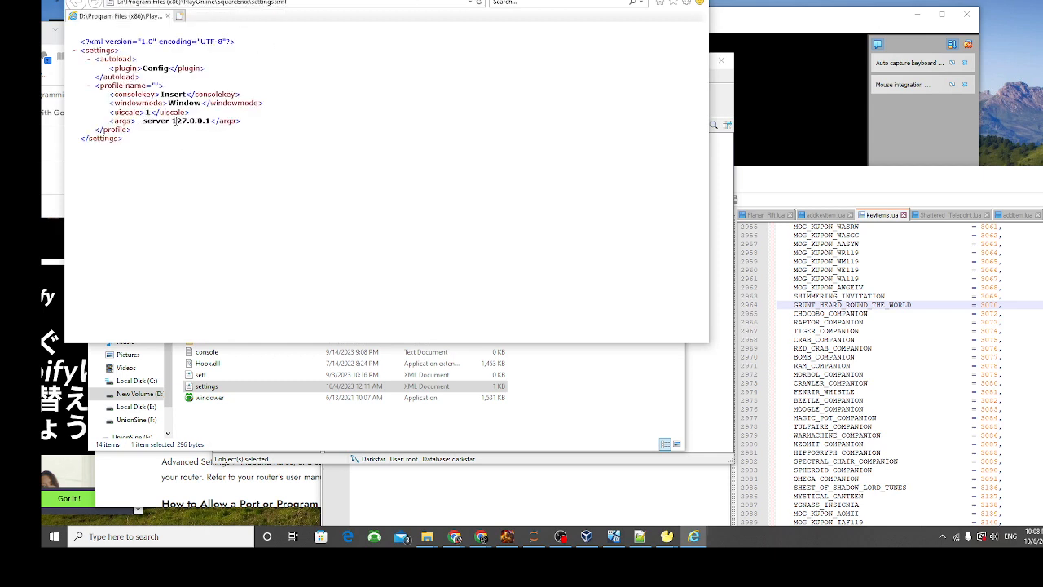
{"action": "left_click_drag", "start_coordinate": [172, 120], "coordinate": [212, 122]}
{"action": "left_click", "coordinate": [190, 150]}
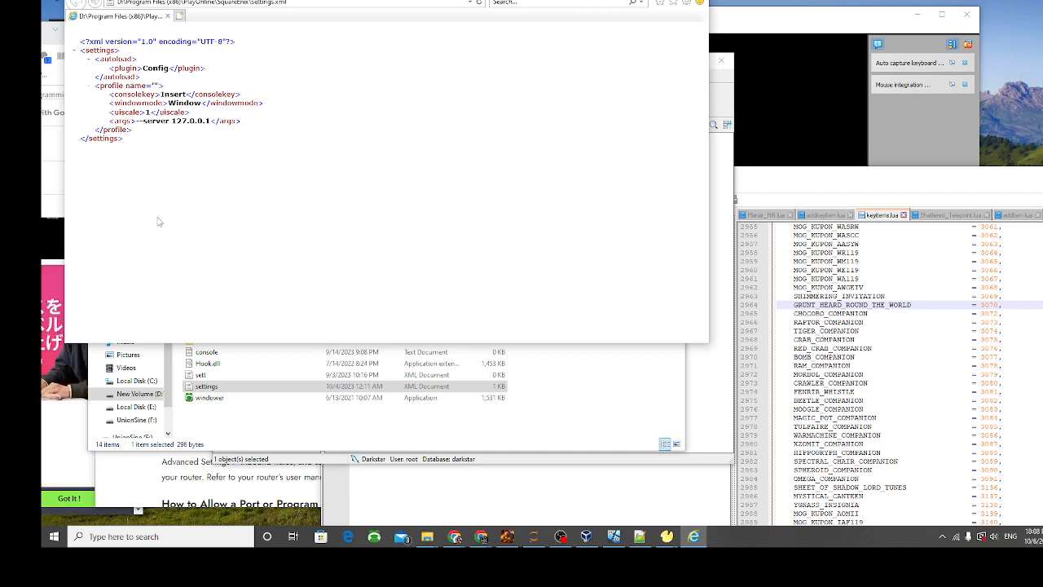
{"action": "left_click_drag", "start_coordinate": [172, 120], "coordinate": [212, 121]}
Step: Move the browser window showing the XML aside and open the darkstar-master - Copy folder on New Volume (D:) in File Explorer
{"action": "left_click_drag", "start_coordinate": [440, 1], "coordinate": [1, 481]}
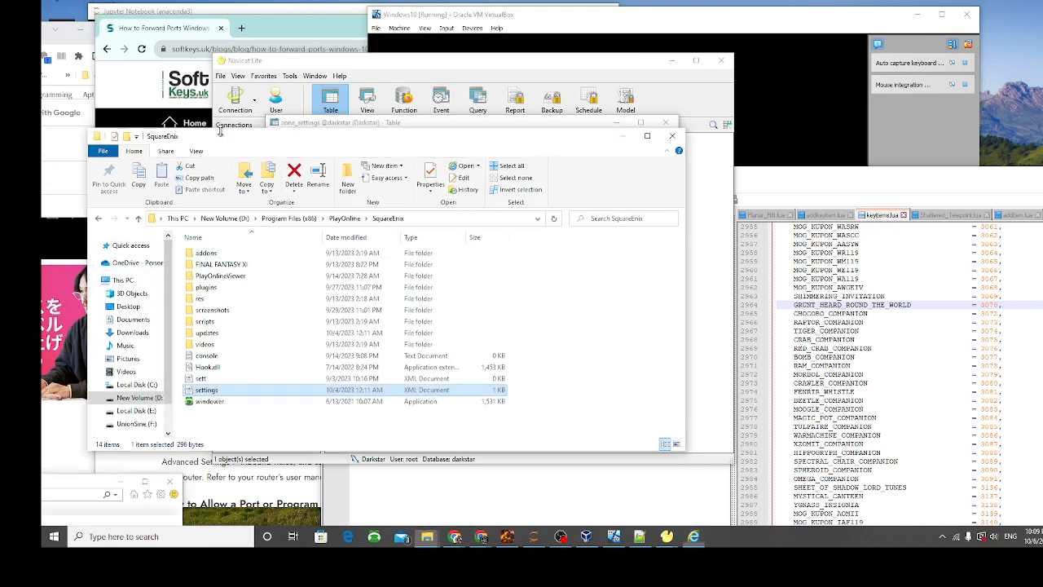
{"action": "left_click_drag", "start_coordinate": [220, 134], "coordinate": [220, 139]}
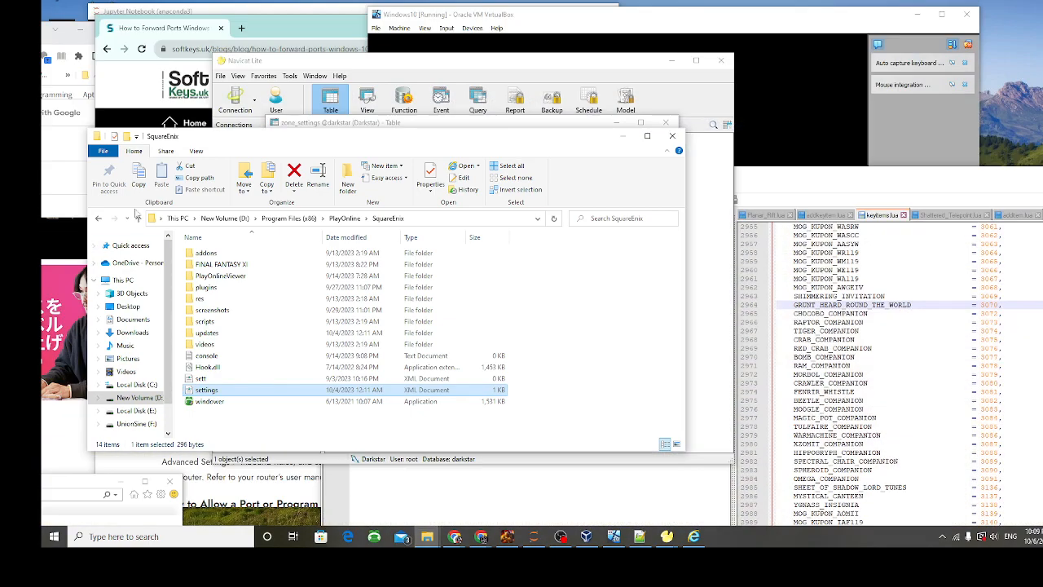
{"action": "left_click", "coordinate": [138, 218]}
{"action": "left_click", "coordinate": [136, 398]}
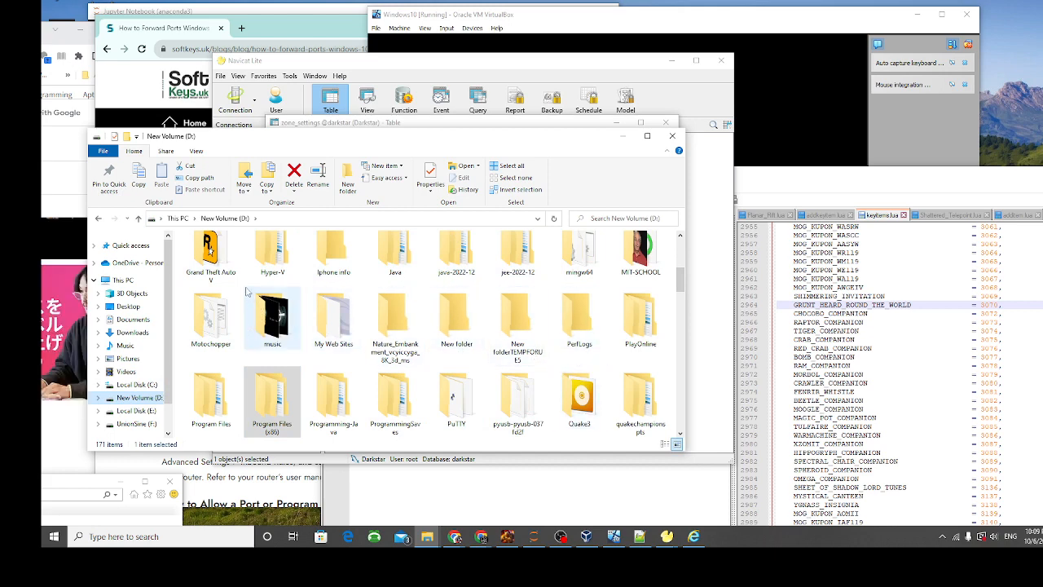
{"action": "scroll", "coordinate": [374, 262], "scroll_direction": "up", "scroll_amount": 1}
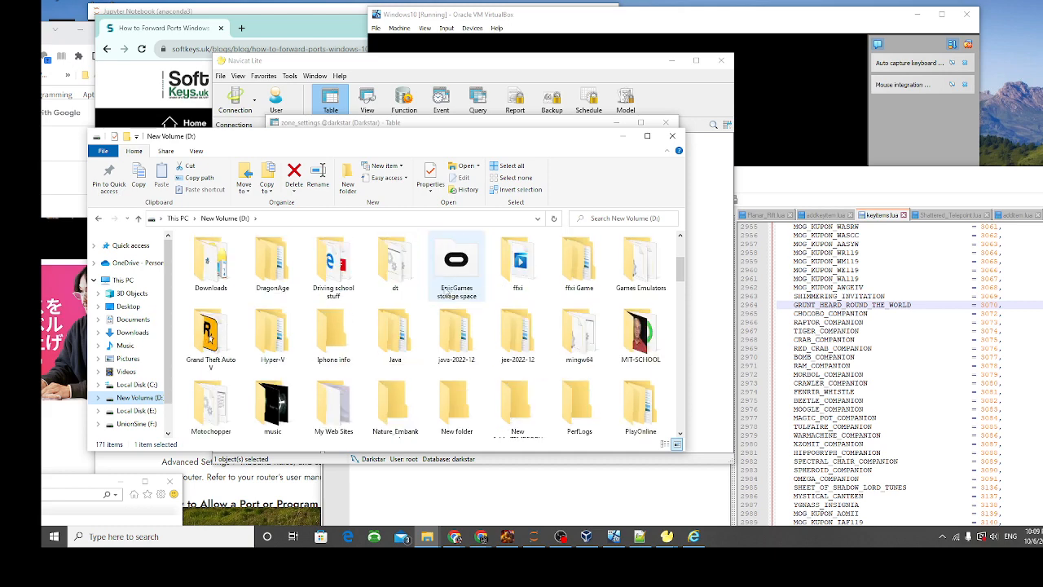
{"action": "scroll", "coordinate": [391, 269], "scroll_direction": "up", "scroll_amount": 1}
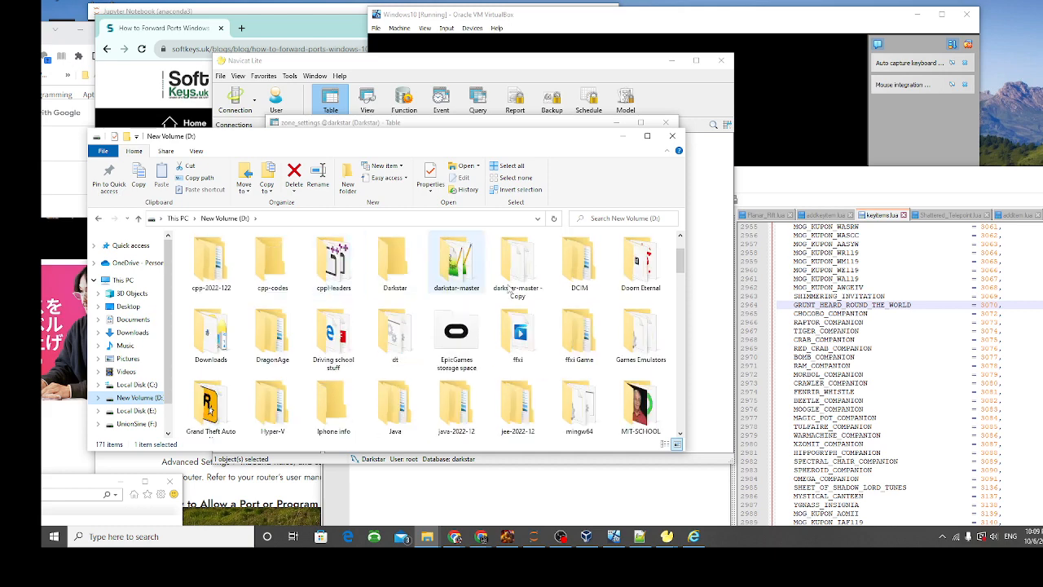
{"action": "double_click", "coordinate": [629, 271]}
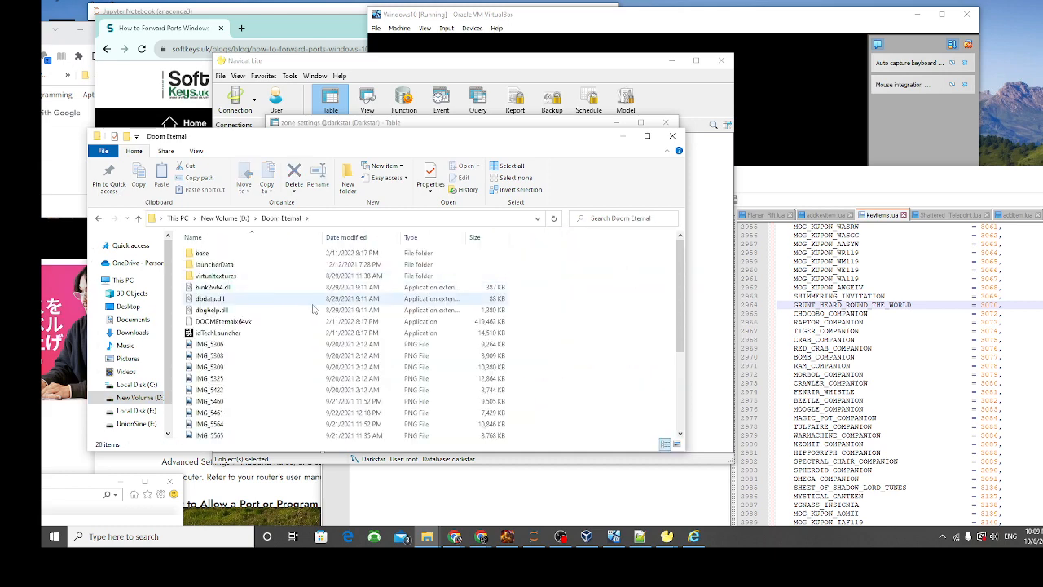
{"action": "left_click", "coordinate": [138, 218]}
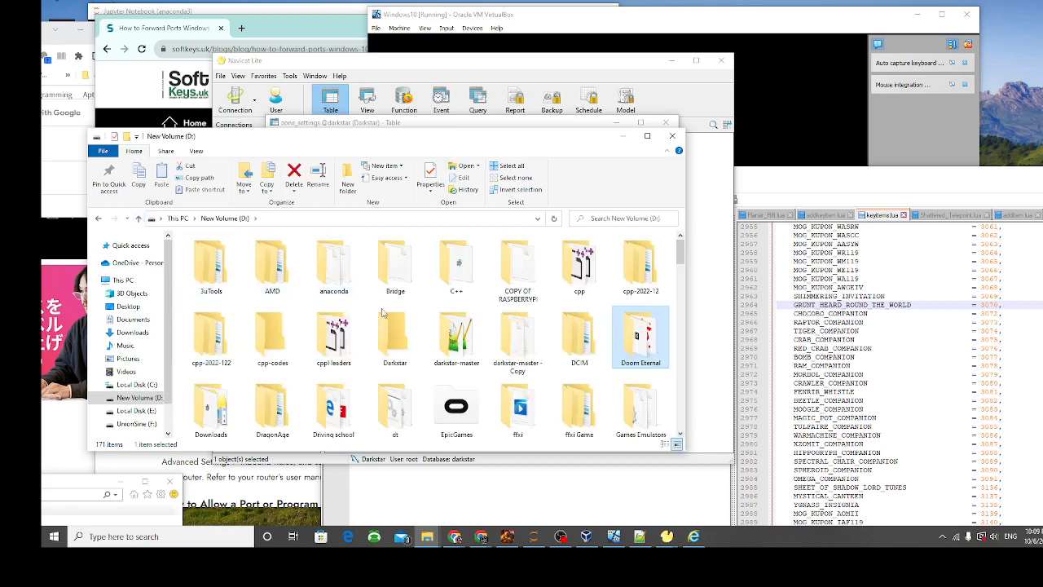
{"action": "double_click", "coordinate": [501, 334]}
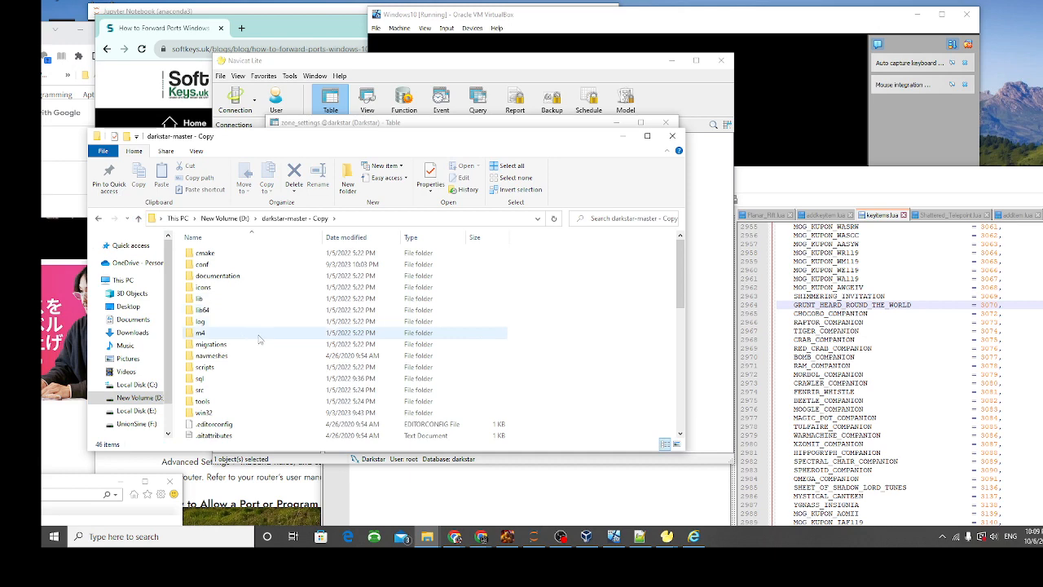
Step: Look through the subfolders and files of darkstar-master - Copy, down to the version file and back to the win32 folder
{"action": "scroll", "coordinate": [241, 383], "scroll_direction": "down", "scroll_amount": 4}
{"action": "scroll", "coordinate": [235, 397], "scroll_direction": "down", "scroll_amount": 5}
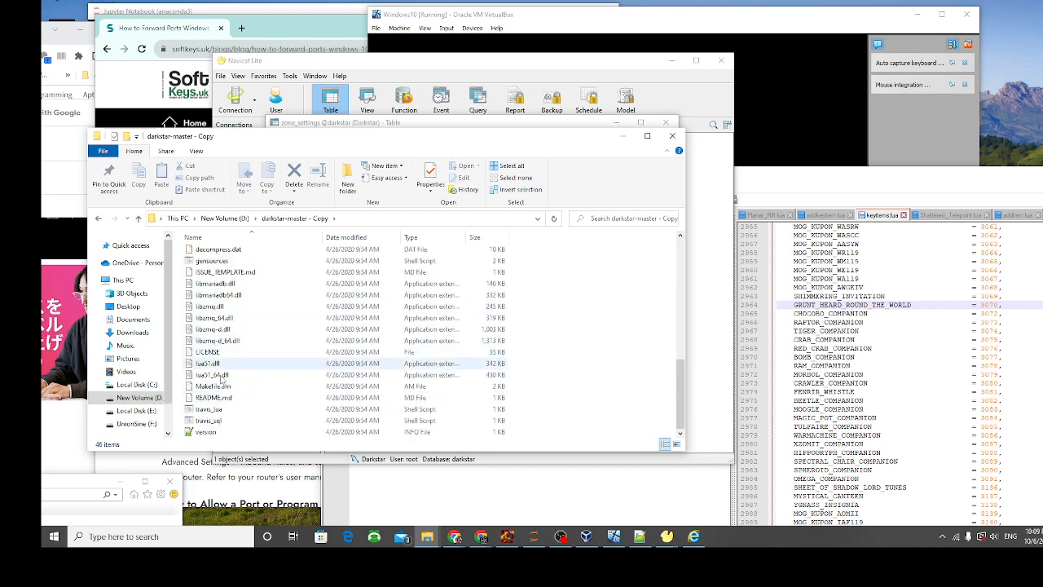
{"action": "scroll", "coordinate": [218, 412], "scroll_direction": "up", "scroll_amount": 9}
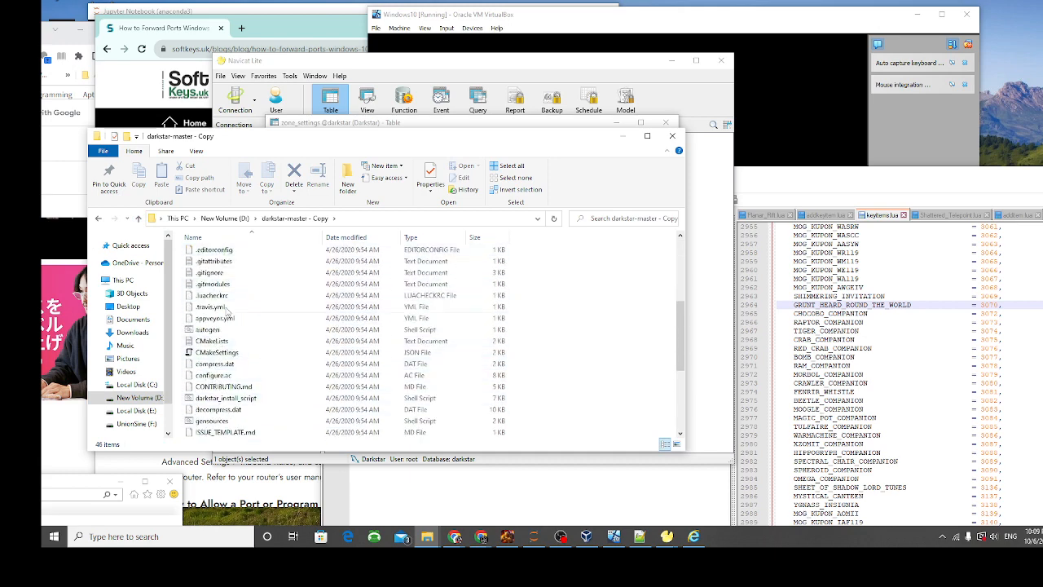
{"action": "scroll", "coordinate": [236, 343], "scroll_direction": "down", "scroll_amount": 4}
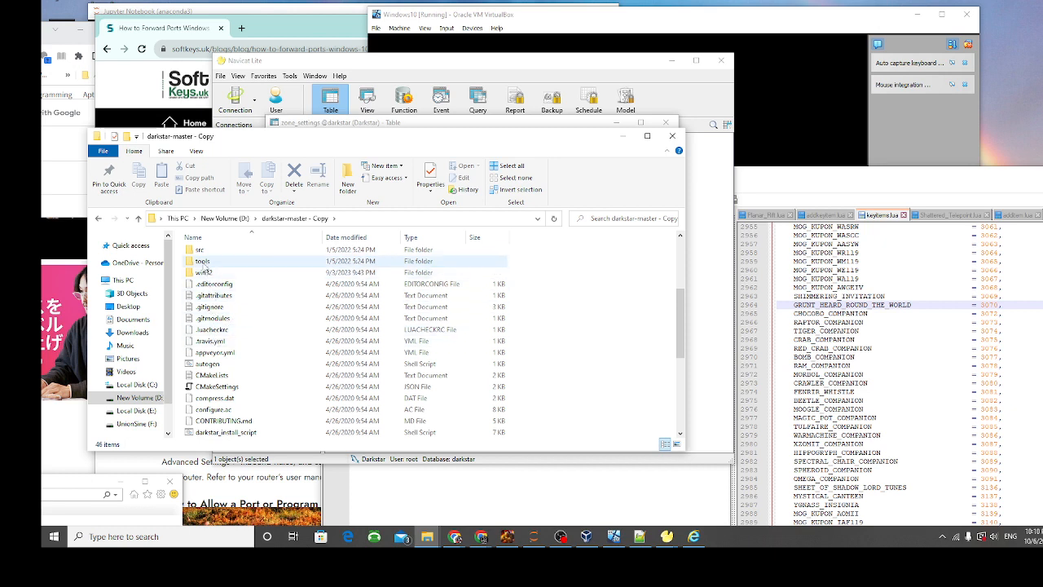
{"action": "mouse_move", "coordinate": [206, 270]}
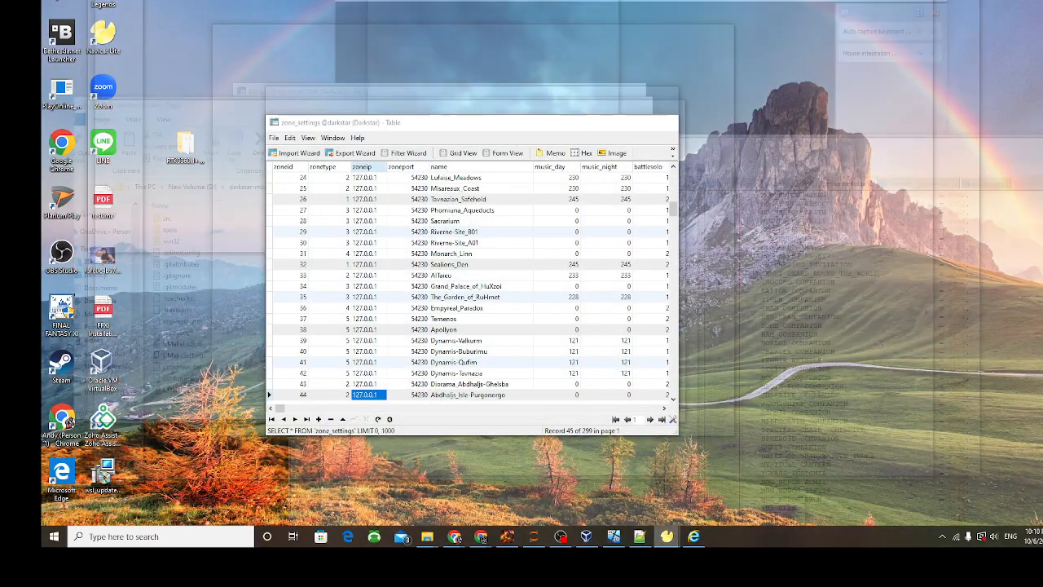
Step: Return to the zone_settings table in Navicat and go up the zoneip column to the first record
{"action": "left_click", "coordinate": [648, 489]}
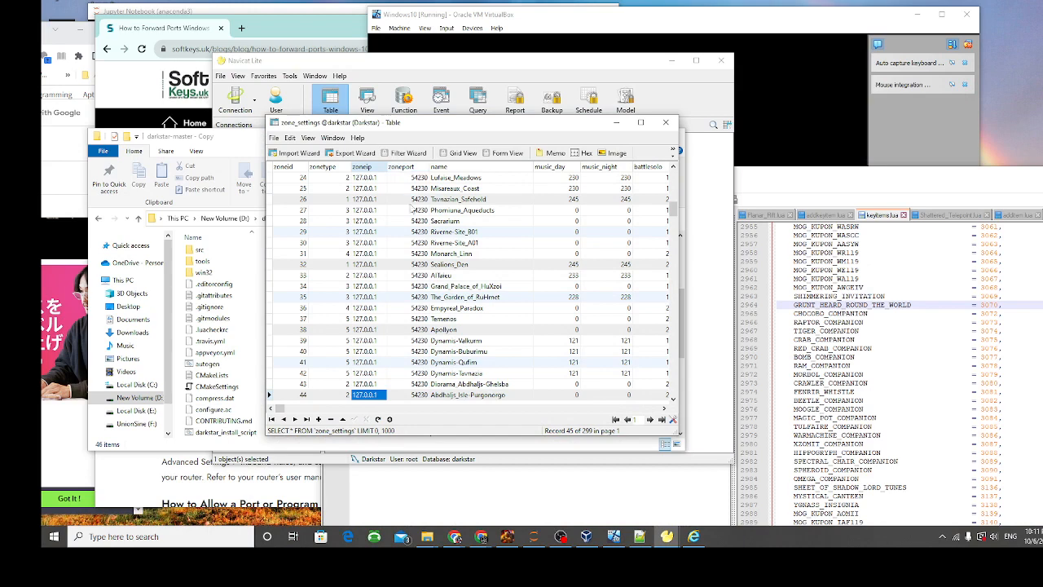
{"action": "key", "text": "Up"}
{"action": "key", "text": "Up"}
{"action": "key", "text": "Up"}
{"action": "key", "text": "Up"}
{"action": "key", "text": "Up"}
{"action": "key", "text": "Up"}
{"action": "key", "text": "Up"}
{"action": "key", "text": "Up"}
{"action": "key", "text": "Up"}
{"action": "key", "text": "Up"}
{"action": "key", "text": "Up"}
{"action": "key", "text": "Up"}
{"action": "key", "text": "Up"}
{"action": "key", "text": "Up"}
{"action": "key", "text": "Up"}
{"action": "key", "text": "Up"}
{"action": "key", "text": "Up"}
{"action": "key", "text": "Up"}
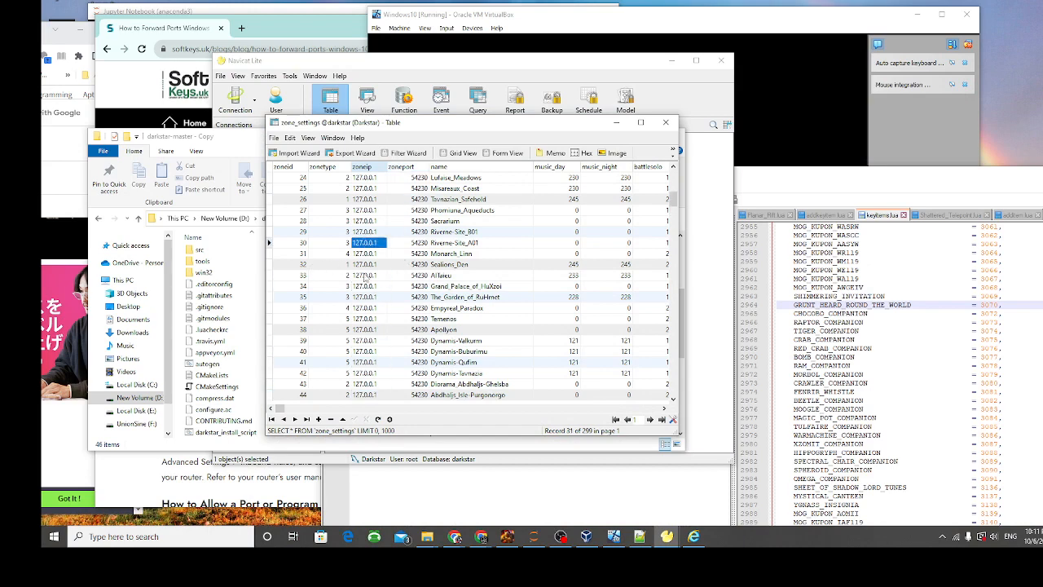
{"action": "key", "text": "Up"}
{"action": "key", "text": "Up"}
{"action": "key", "text": "Up"}
{"action": "key", "text": "Up"}
{"action": "key", "text": "Up"}
{"action": "key", "text": "Up"}
{"action": "key", "text": "Up"}
{"action": "key", "text": "Up"}
{"action": "key", "text": "Up"}
{"action": "key", "text": "Up"}
{"action": "key", "text": "Up"}
{"action": "key", "text": "Up"}
{"action": "key", "text": "Up"}
{"action": "key", "text": "Up"}
{"action": "key", "text": "Up"}
{"action": "key", "text": "Up"}
{"action": "key", "text": "Up"}
{"action": "key", "text": "Up"}
{"action": "key", "text": "Up"}
{"action": "key", "text": "Up"}
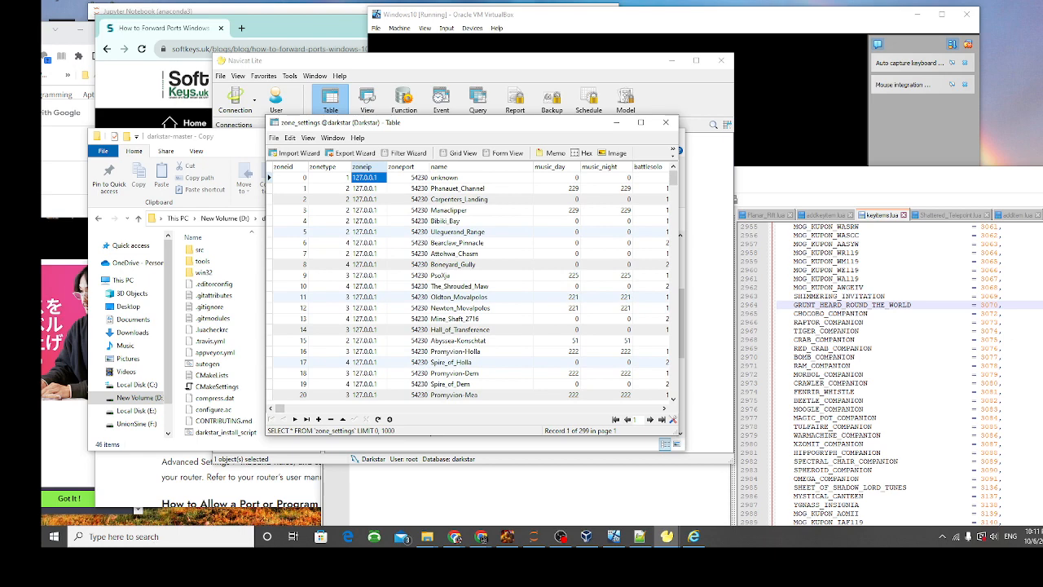
Step: Switch to Chrome and bring up the SoftKeys guide on forwarding ports in Windows 10
{"action": "key", "text": "alt+Tab"}
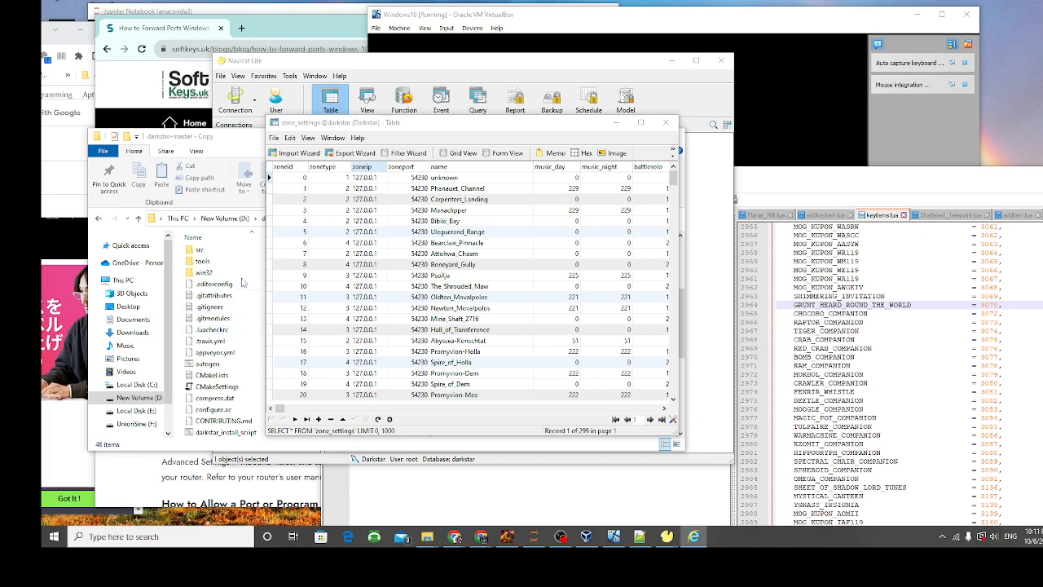
{"action": "left_click", "coordinate": [203, 48]}
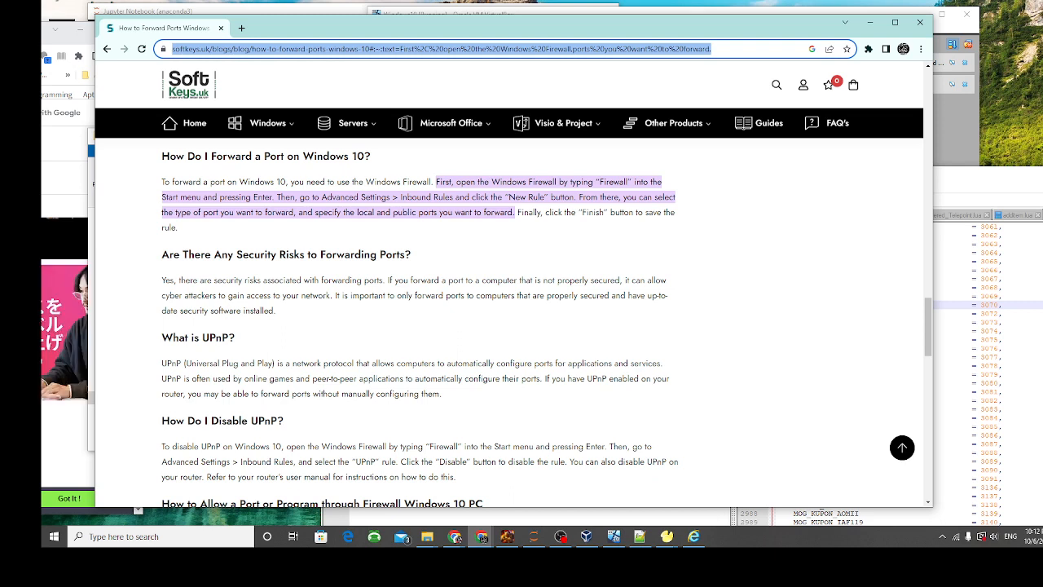
{"action": "key", "text": "alt+Tab"}
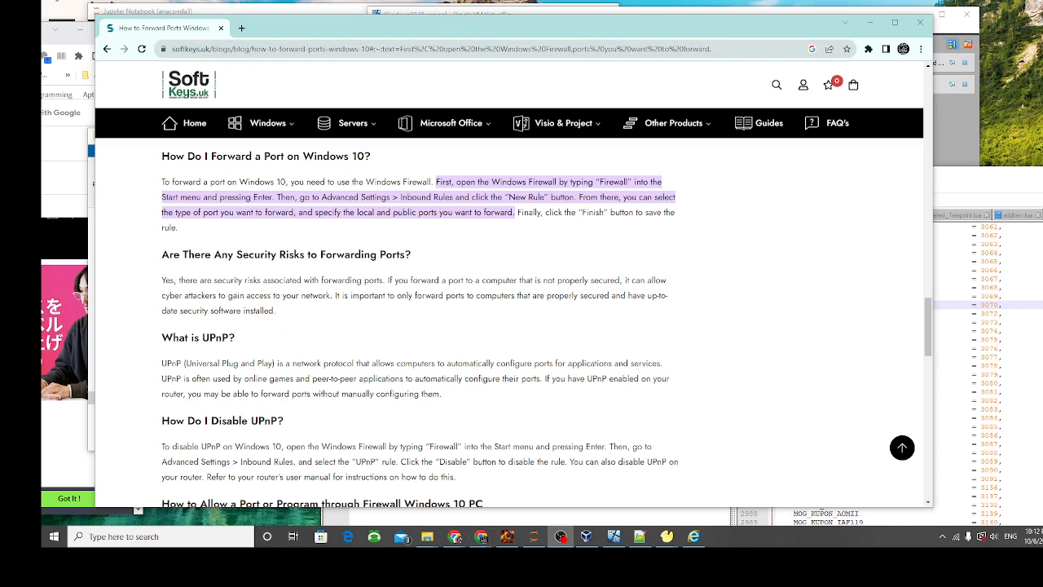